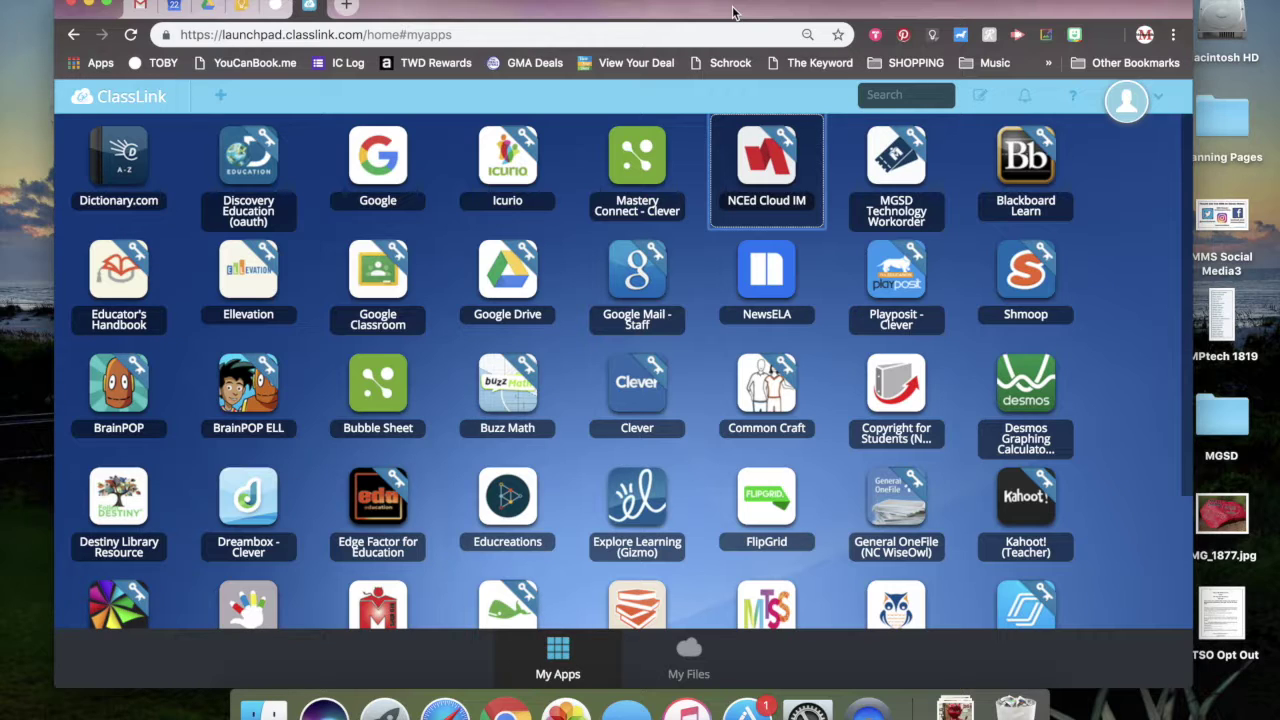
# - Launch the NCEd Cloud IM app from the ClassLink launchpad
pyautogui.click(770, 164)
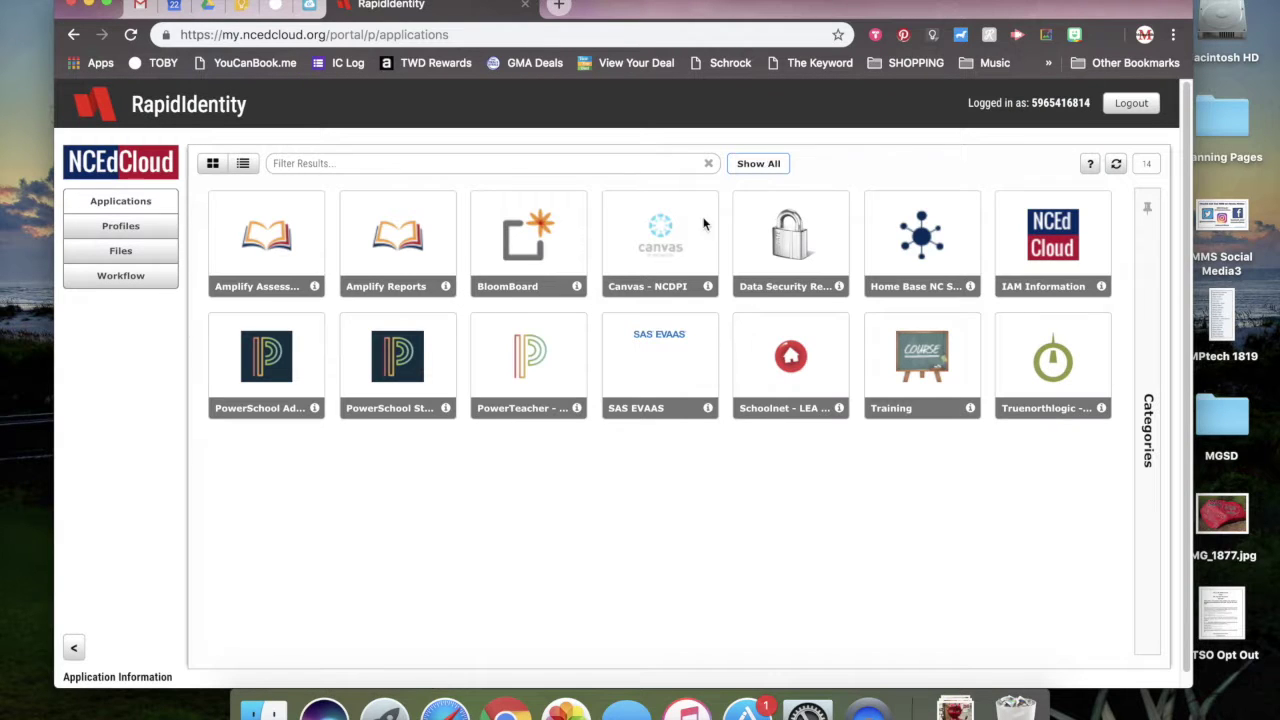
# - Open PowerTeacher from the NCEdCloud applications portal
pyautogui.click(529, 357)
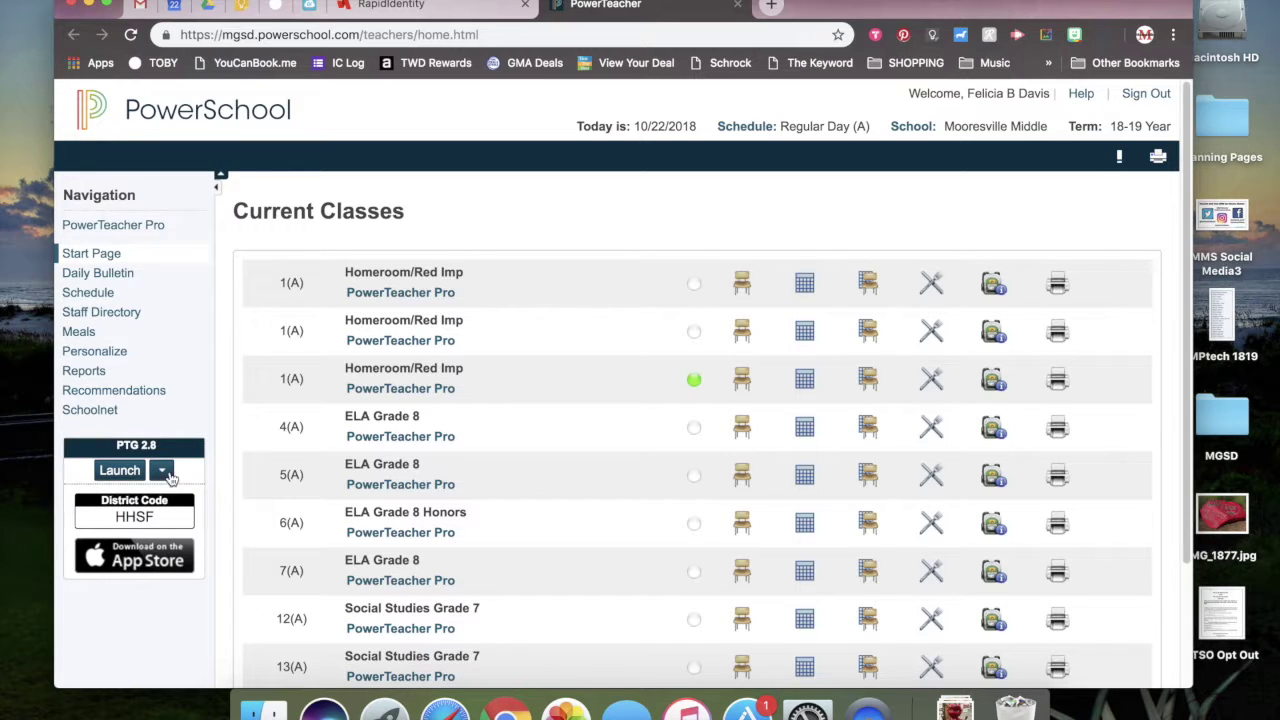
# - Open the PowerTeacher Pro gradebook from the PowerSchool start page
pyautogui.click(112, 228)
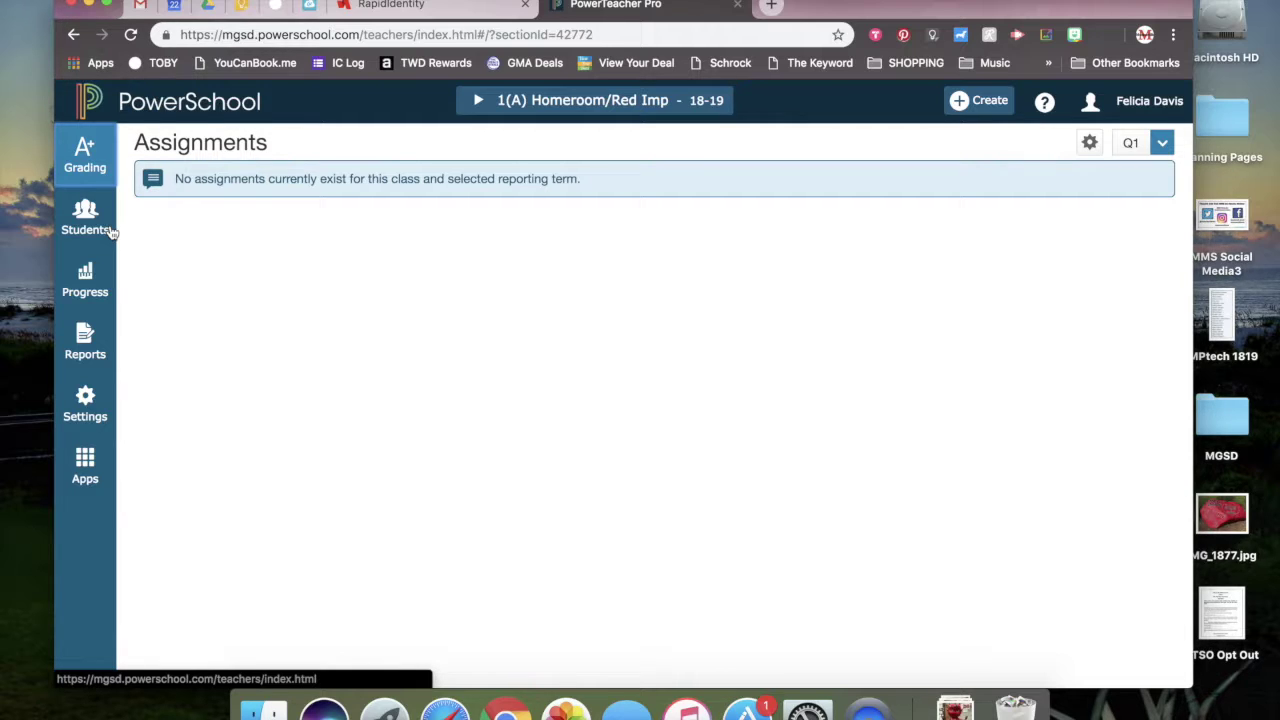
# - Switch the gradebook to 12(A) Social Studies Grade 7, keeping the Q1 term
pyautogui.click(478, 108)
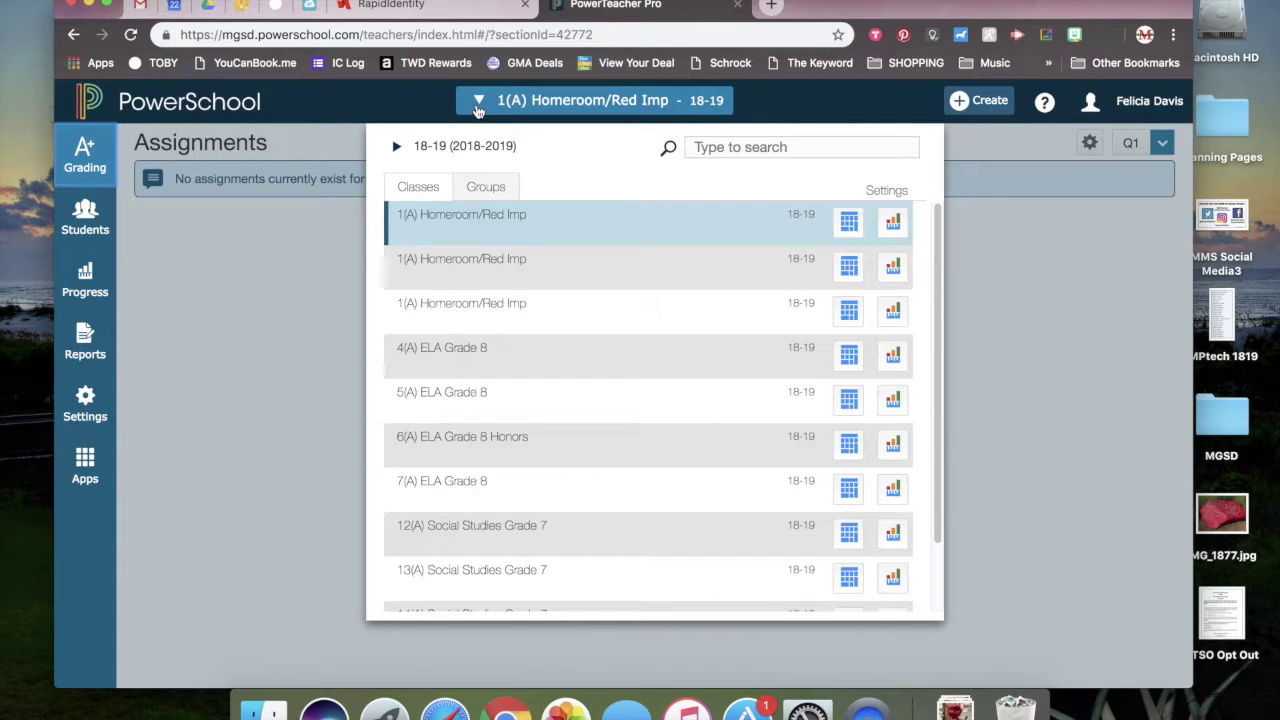
pyautogui.scroll(-3, 586, 380)
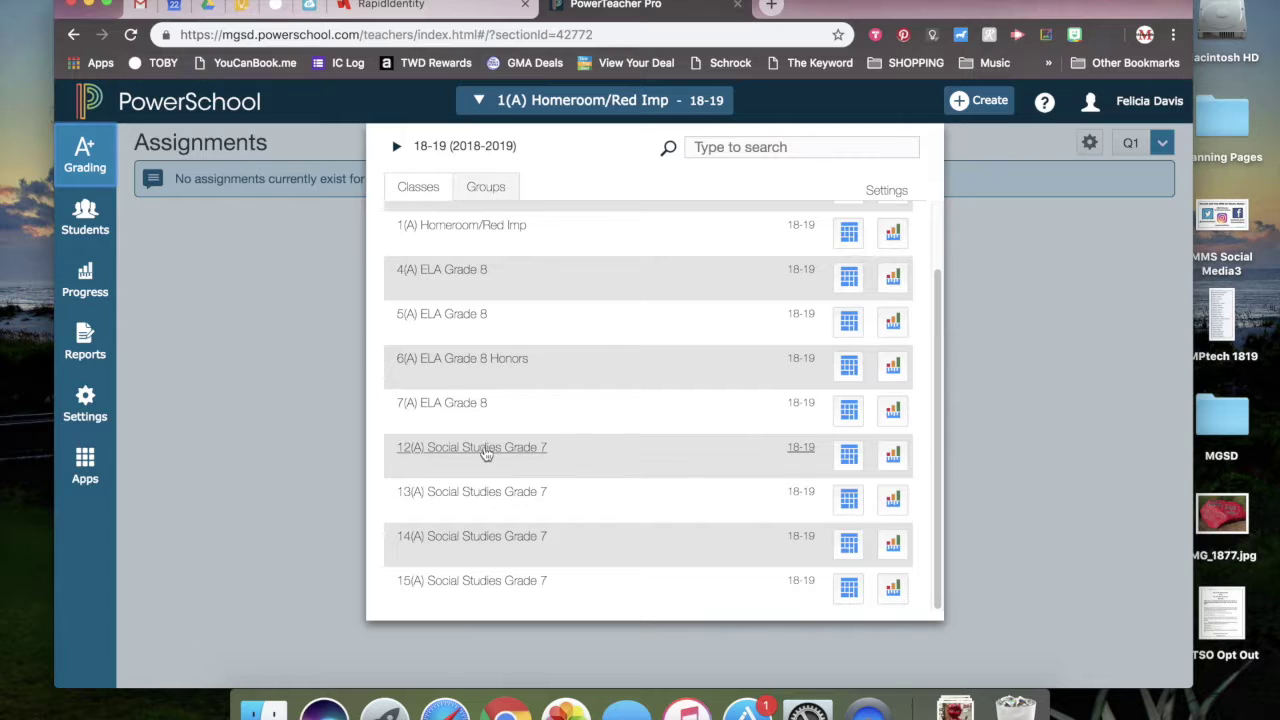
pyautogui.click(484, 452)
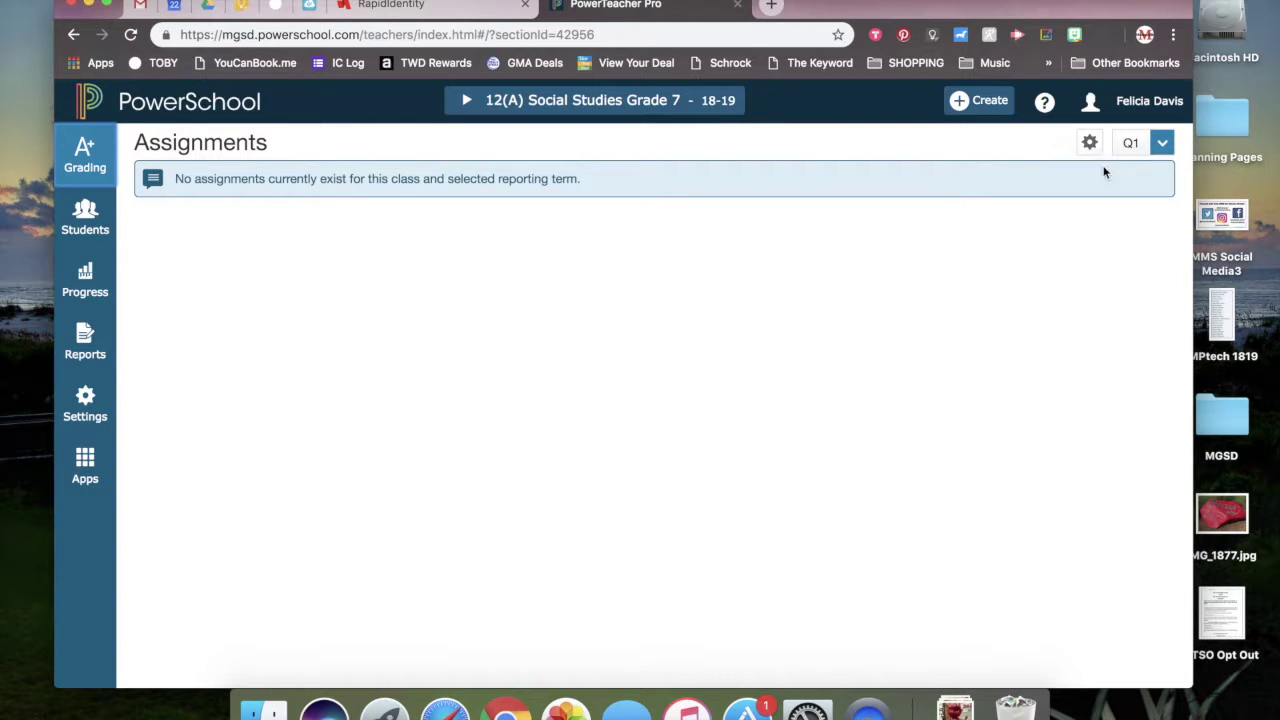
pyautogui.click(1162, 145)
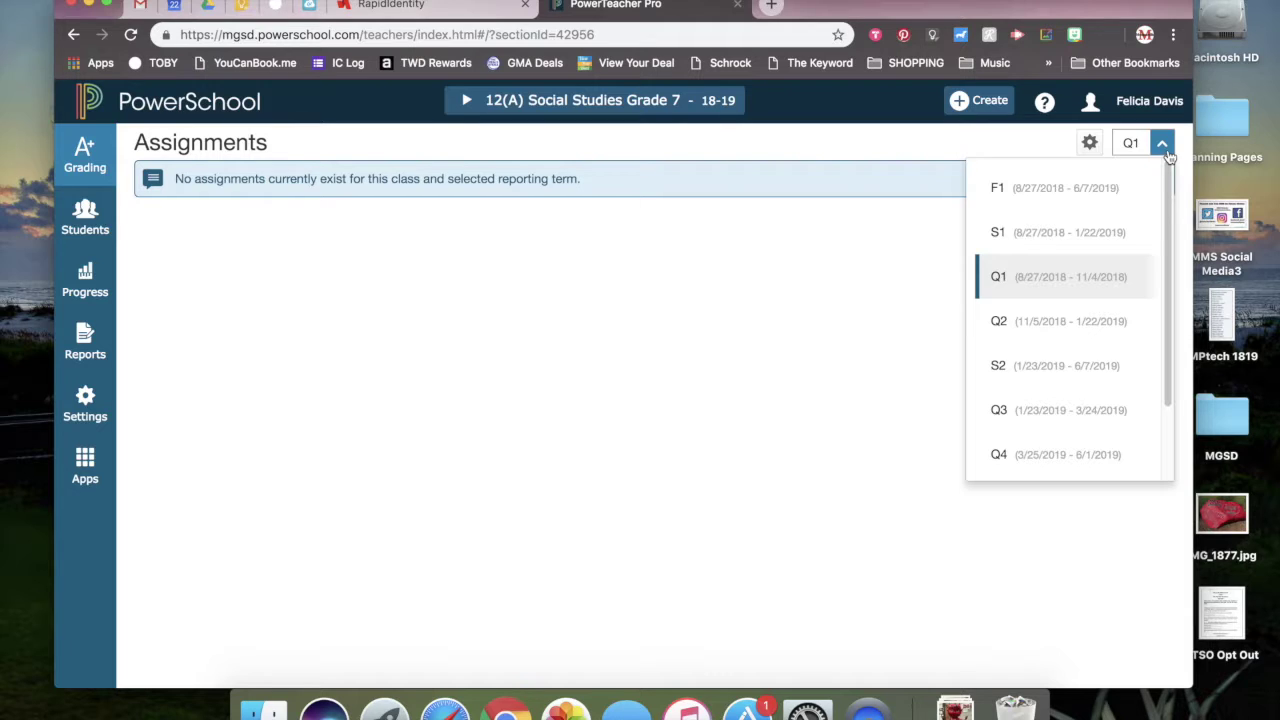
pyautogui.click(840, 313)
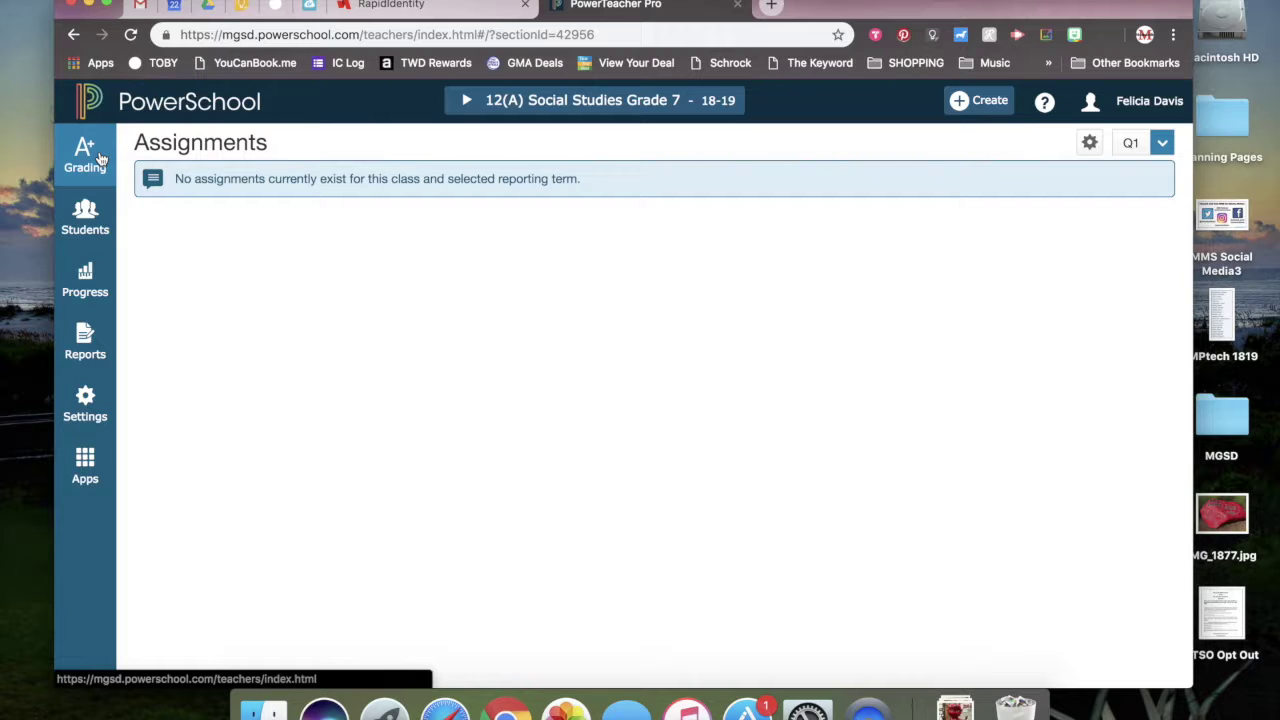
pyautogui.click(100, 158)
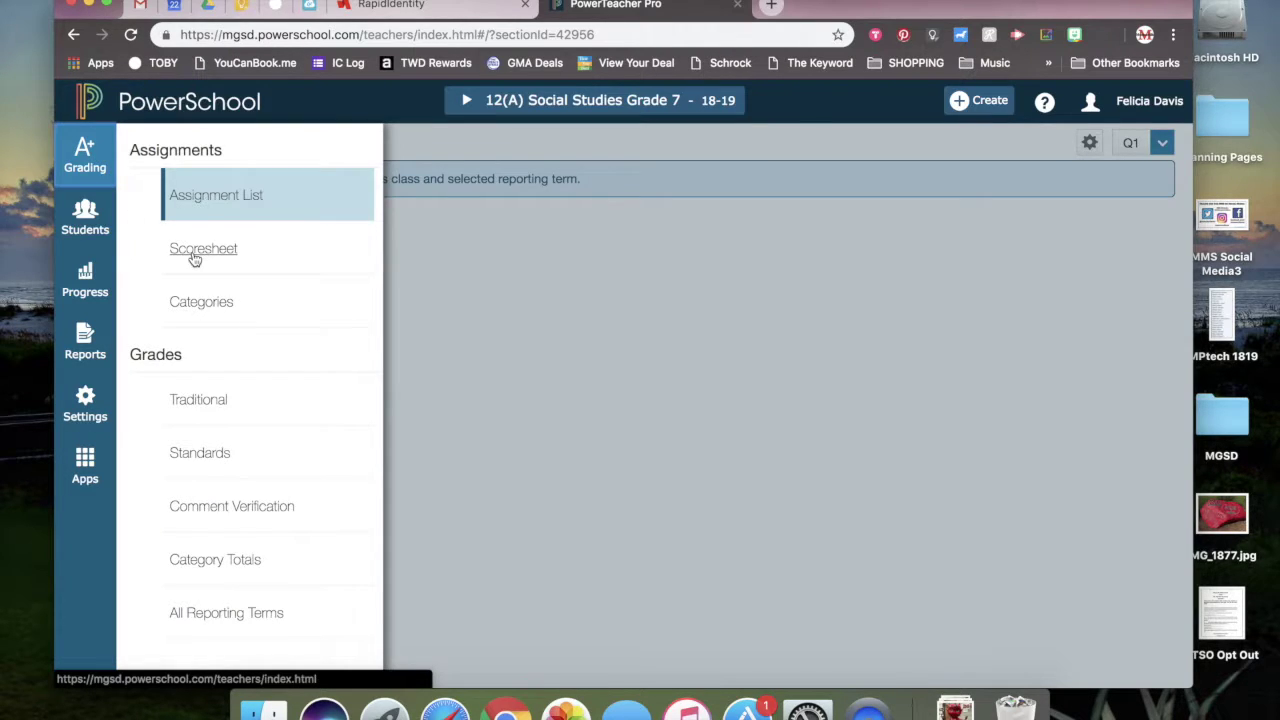
# - Open the Q1 Scoresheet and the first student's grade entry panel
pyautogui.click(196, 255)
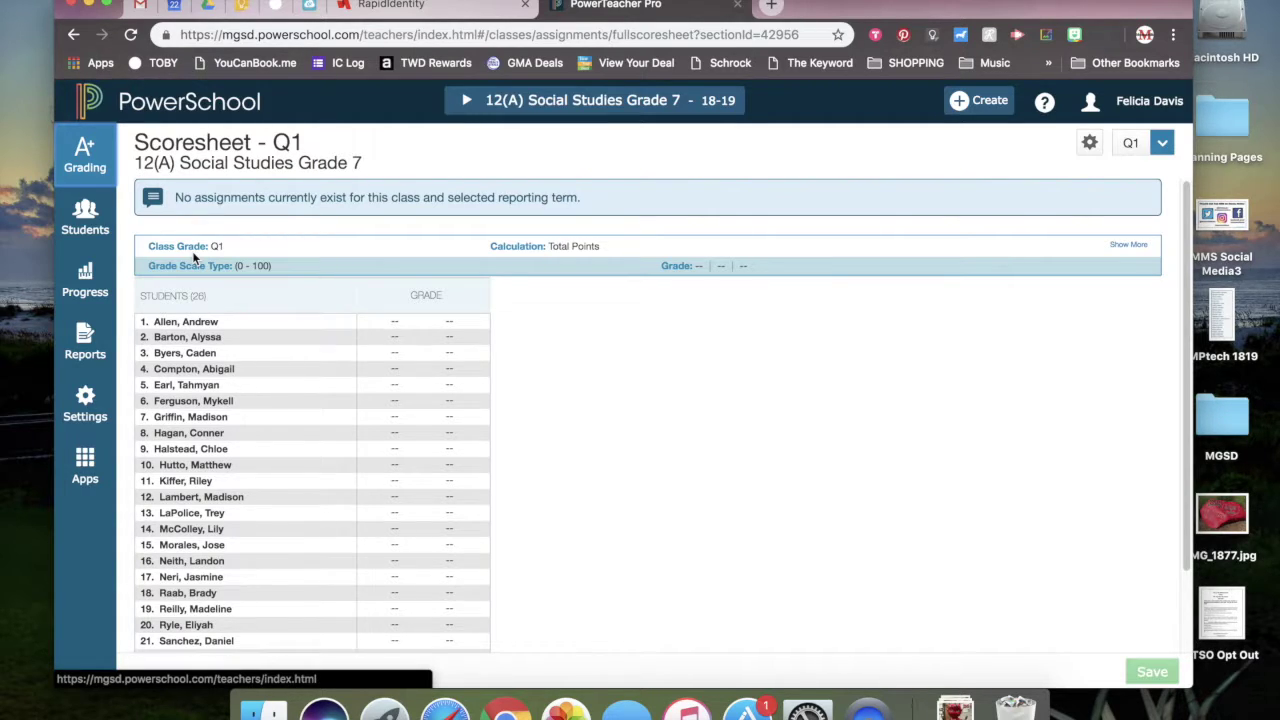
pyautogui.click(422, 321)
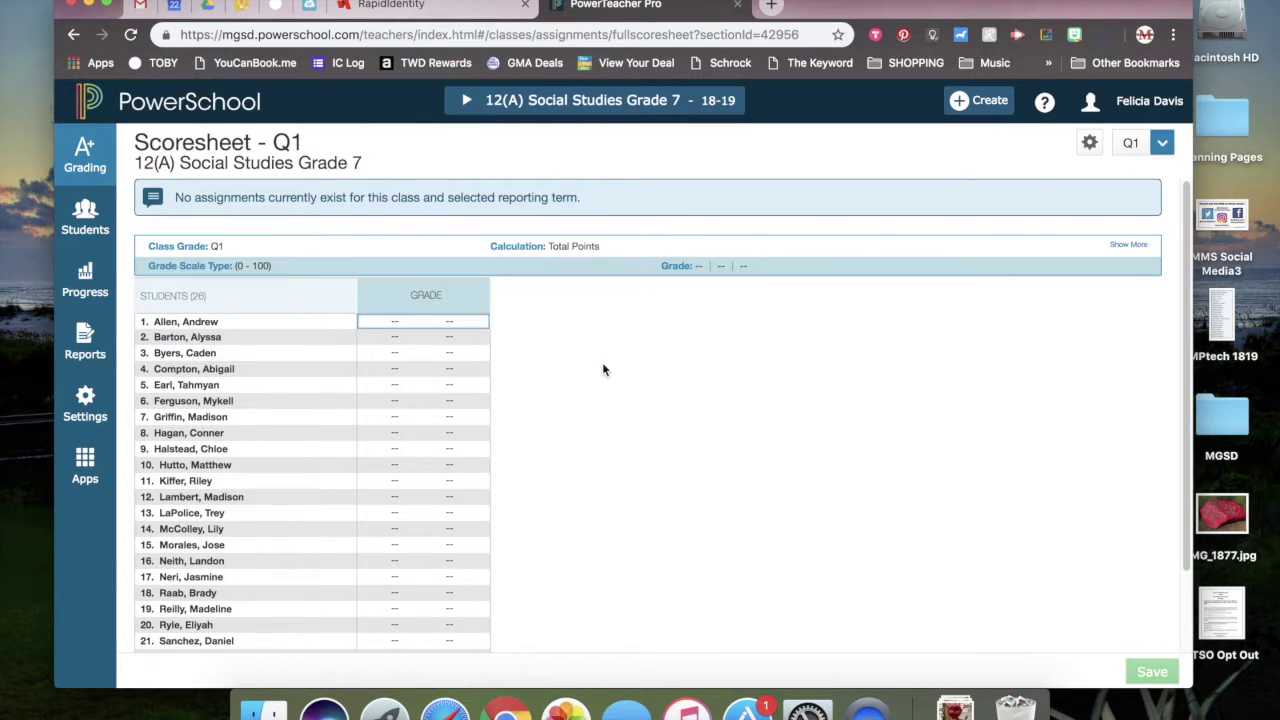
pyautogui.click(390, 324)
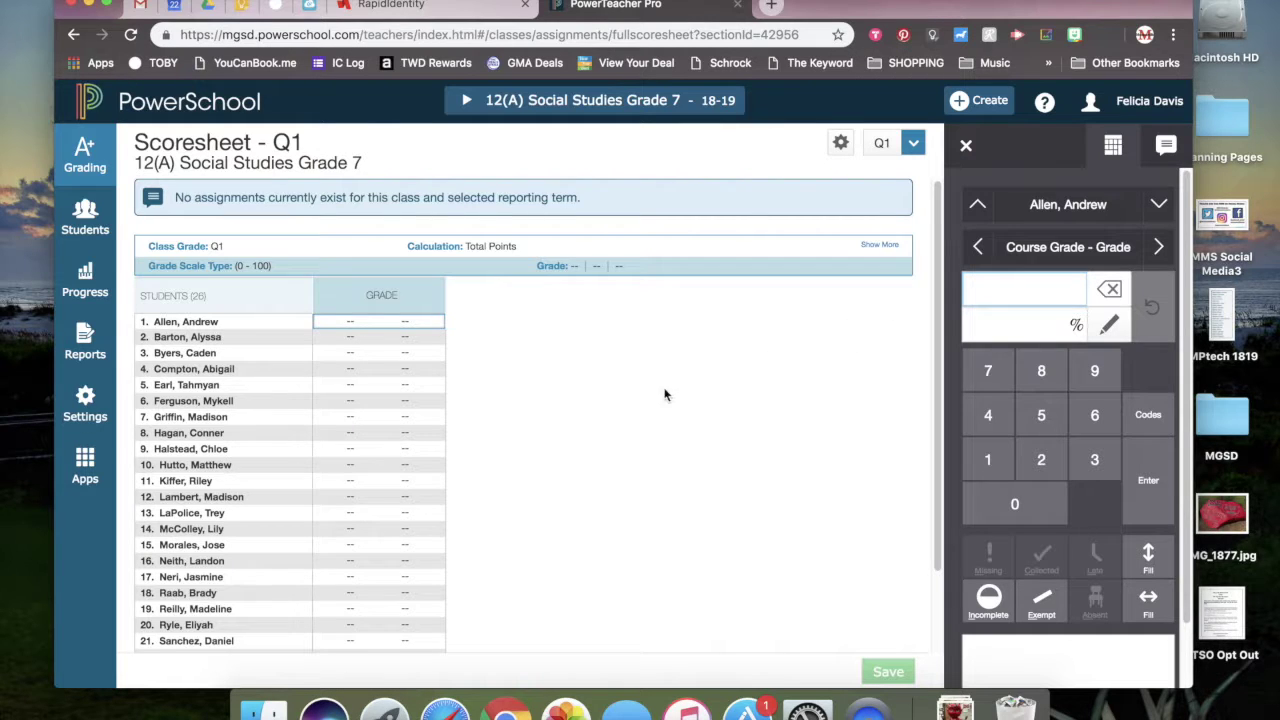
# - Enter a Q1 grade of 94 for the first student and move to the next student
pyautogui.write('94')
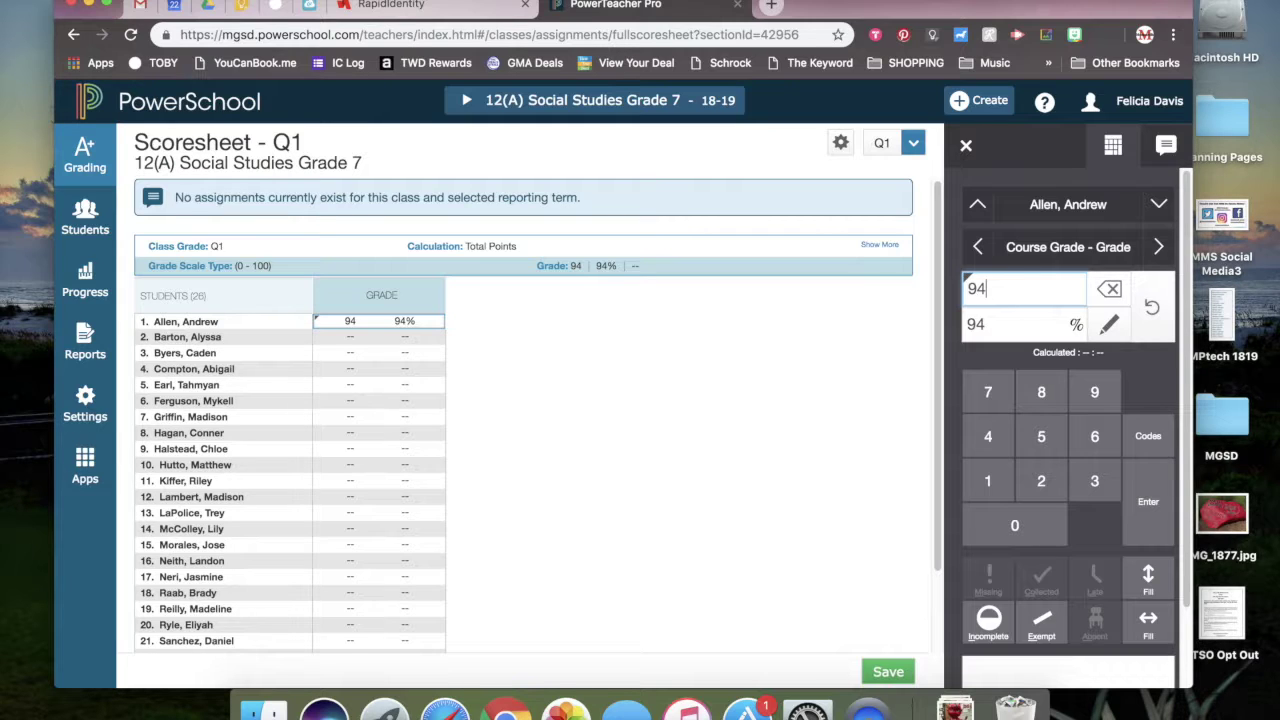
pyautogui.click(1148, 437)
pyautogui.scroll(-5, 1114, 577)
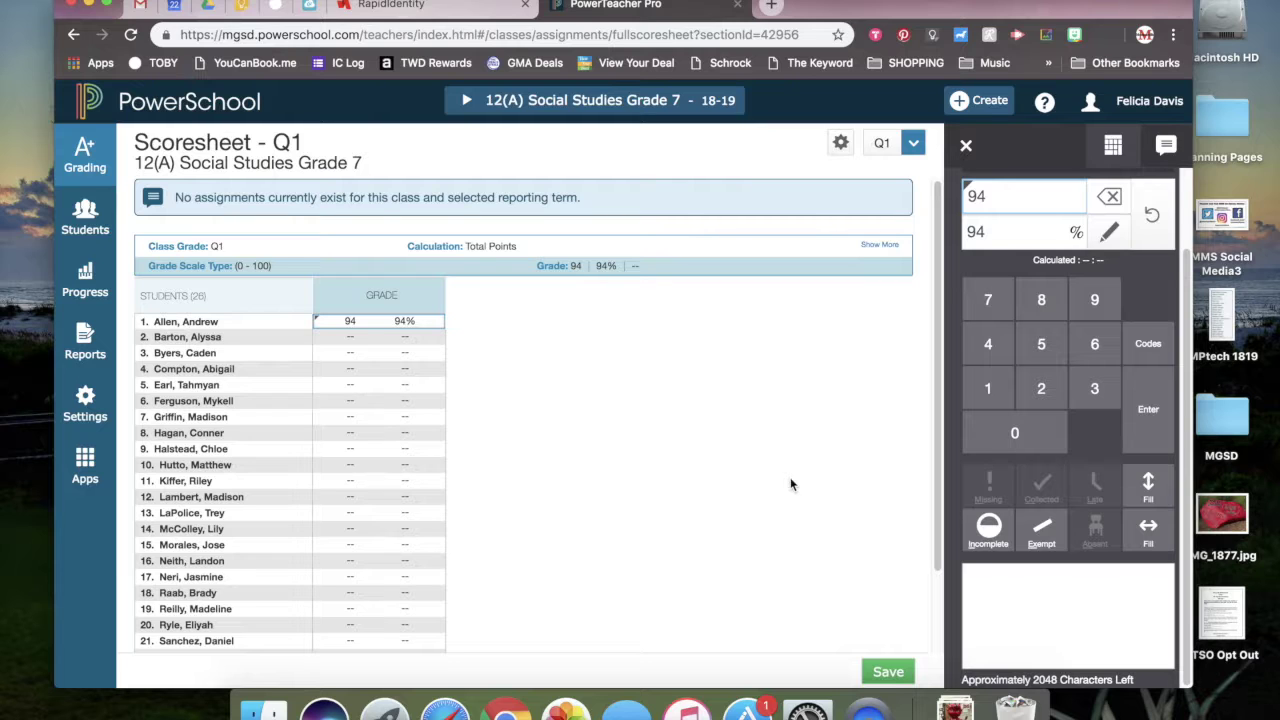
pyautogui.press('Return')
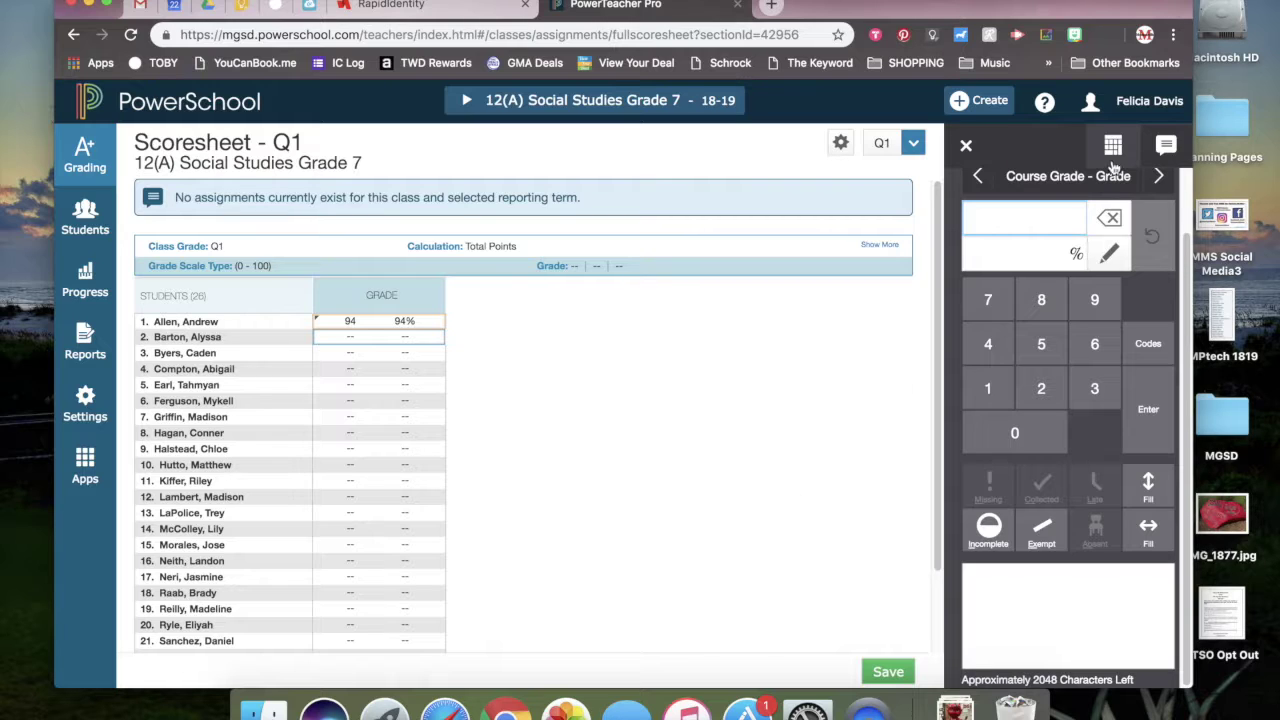
pyautogui.click(1164, 148)
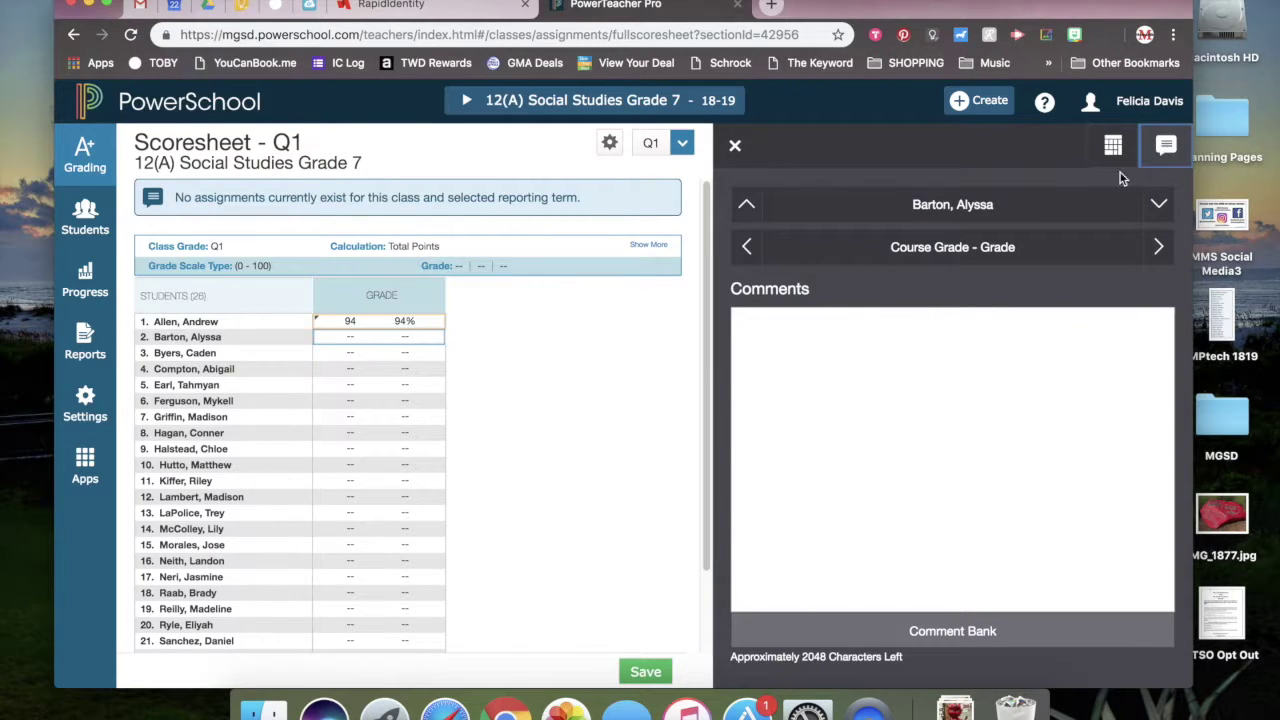
# - Add 'Student Is Working Hard' from the Comment Bank to the first student's comment
pyautogui.click(955, 633)
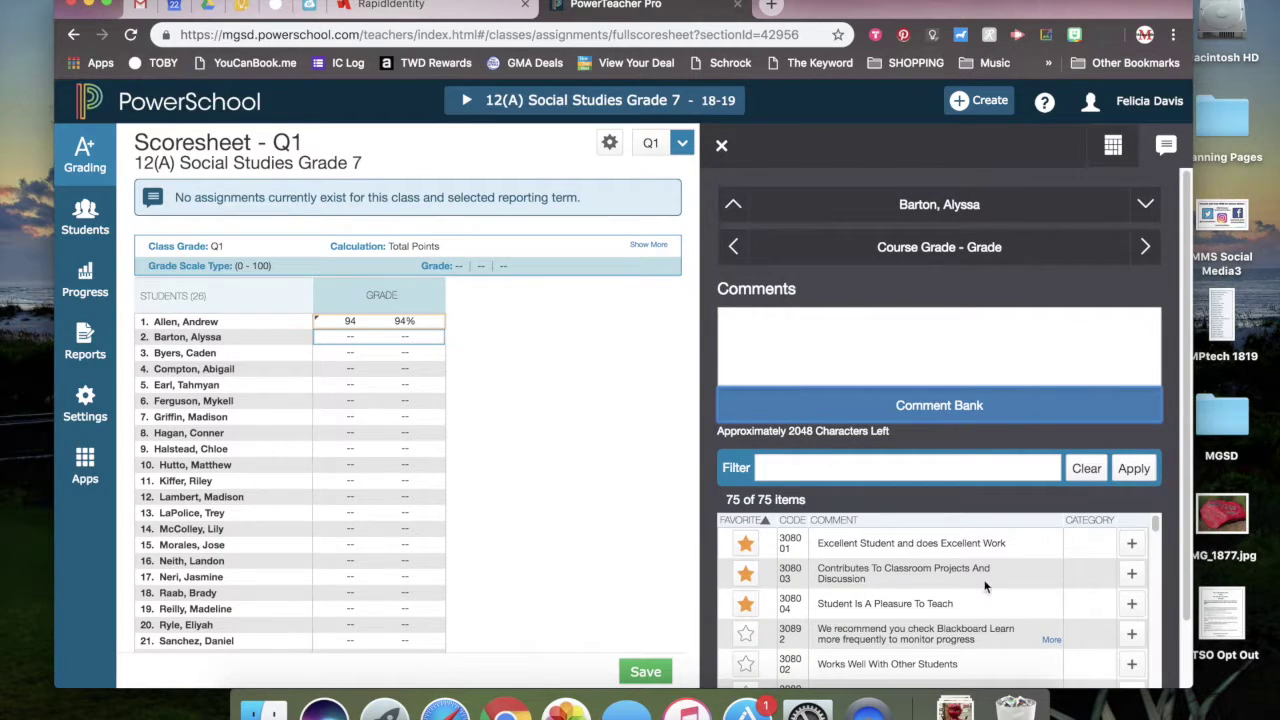
pyautogui.scroll(-3, 985, 587)
pyautogui.scroll(3, 985, 587)
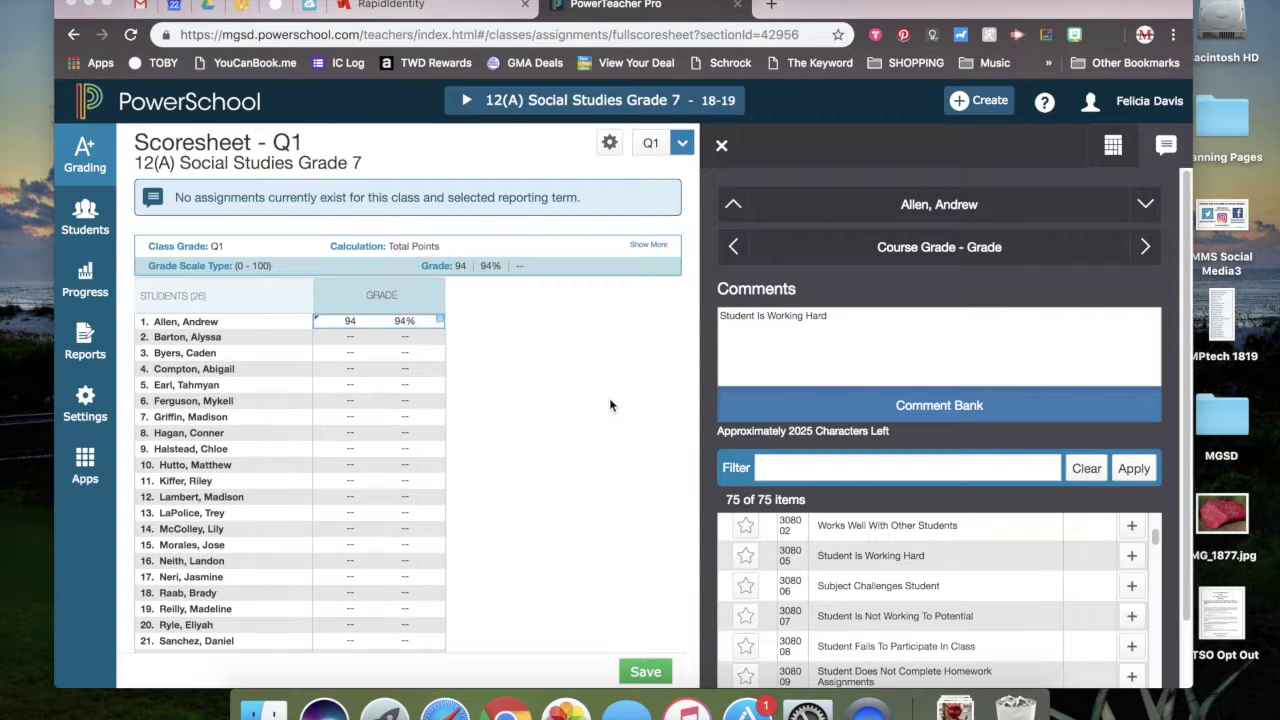
pyautogui.click(827, 317)
# - Clear the comment text and save the 12(A) Q1 grades
pyautogui.press('BackSpace')
pyautogui.press('BackSpace')
pyautogui.press('BackSpace')
pyautogui.press('BackSpace')
pyautogui.press('BackSpace')
pyautogui.press('BackSpace')
pyautogui.press('BackSpace')
pyautogui.press('BackSpace')
pyautogui.press('BackSpace')
pyautogui.press('BackSpace')
pyautogui.press('BackSpace')
pyautogui.press('BackSpace')
pyautogui.press('BackSpace')
pyautogui.press('BackSpace')
pyautogui.press('BackSpace')
pyautogui.press('BackSpace')
pyautogui.press('BackSpace')
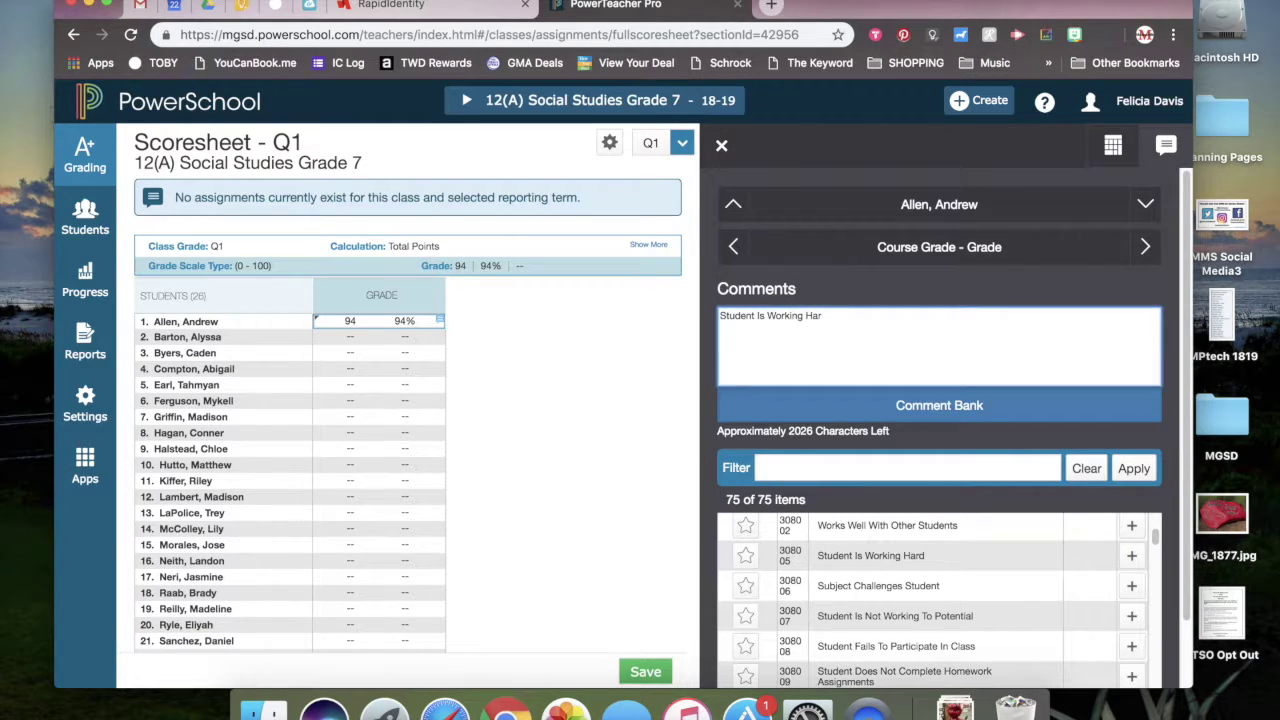
pyautogui.press('BackSpace')
pyautogui.press('BackSpace')
pyautogui.press('BackSpace')
pyautogui.press('BackSpace')
pyautogui.press('BackSpace')
pyautogui.press('BackSpace')
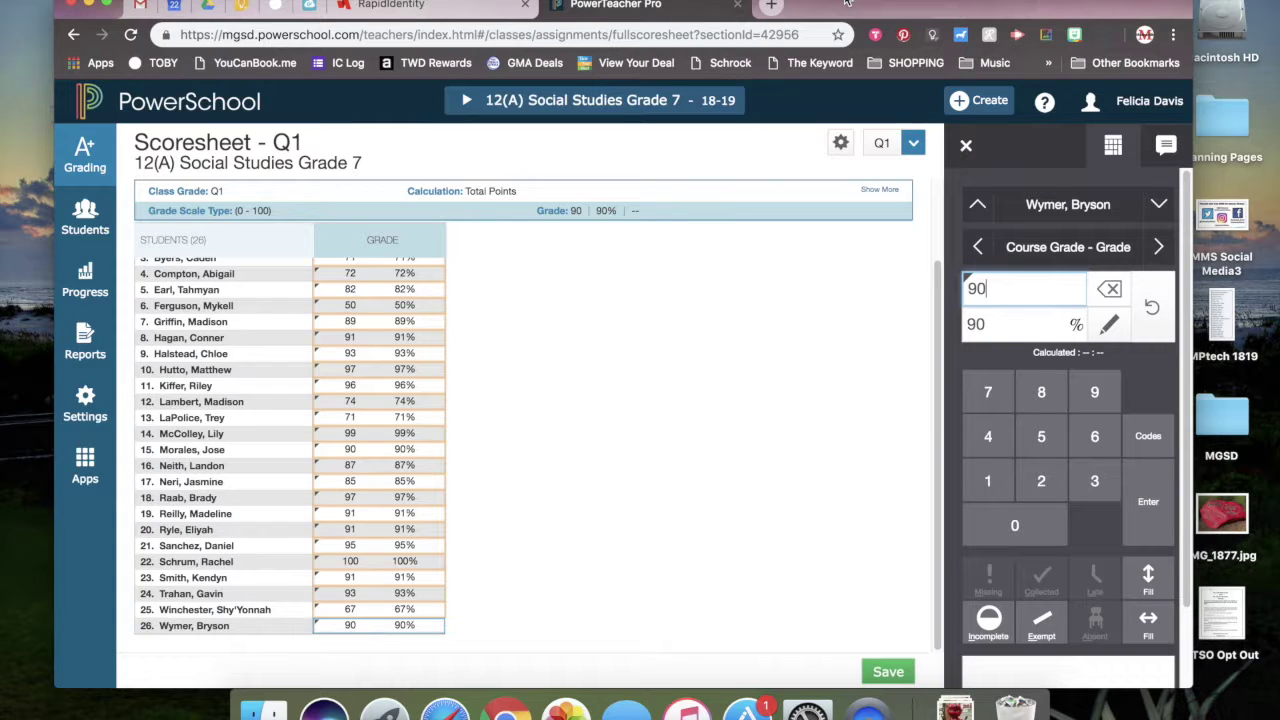
pyautogui.click(889, 673)
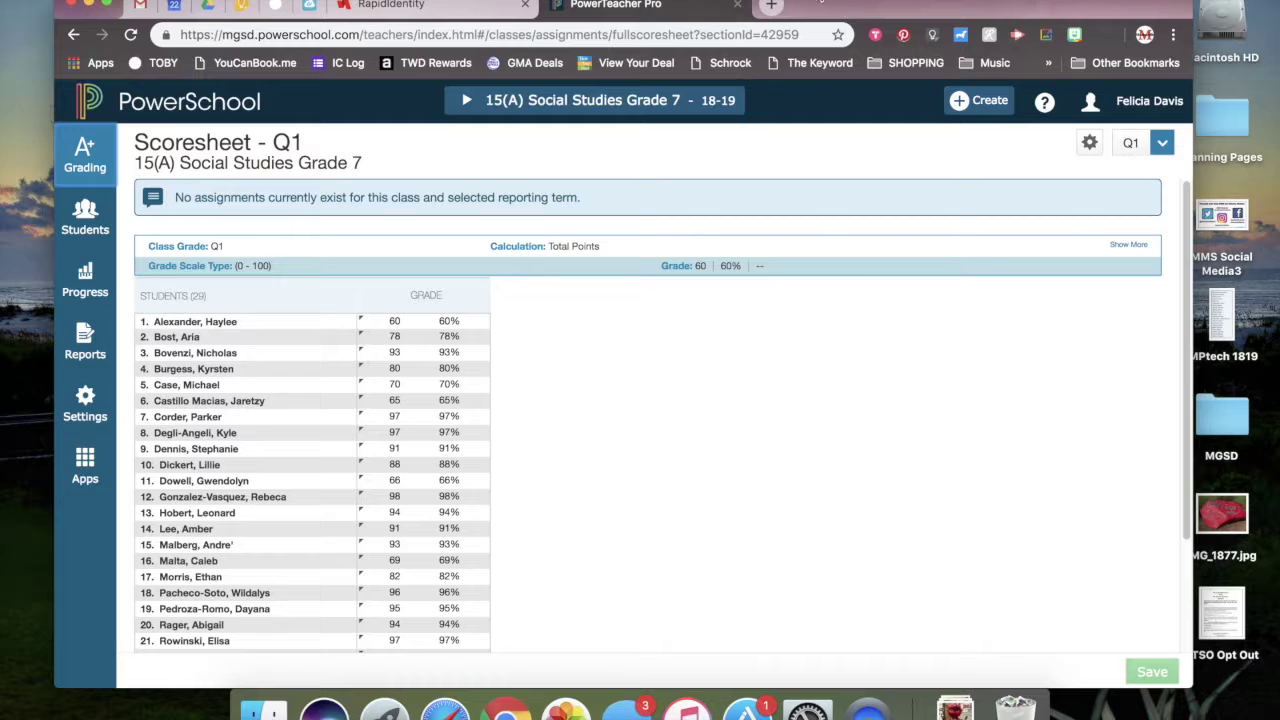
# - Open Comment Verification and the Q1 Final Grade Status dialog for 15(A)
pyautogui.click(95, 157)
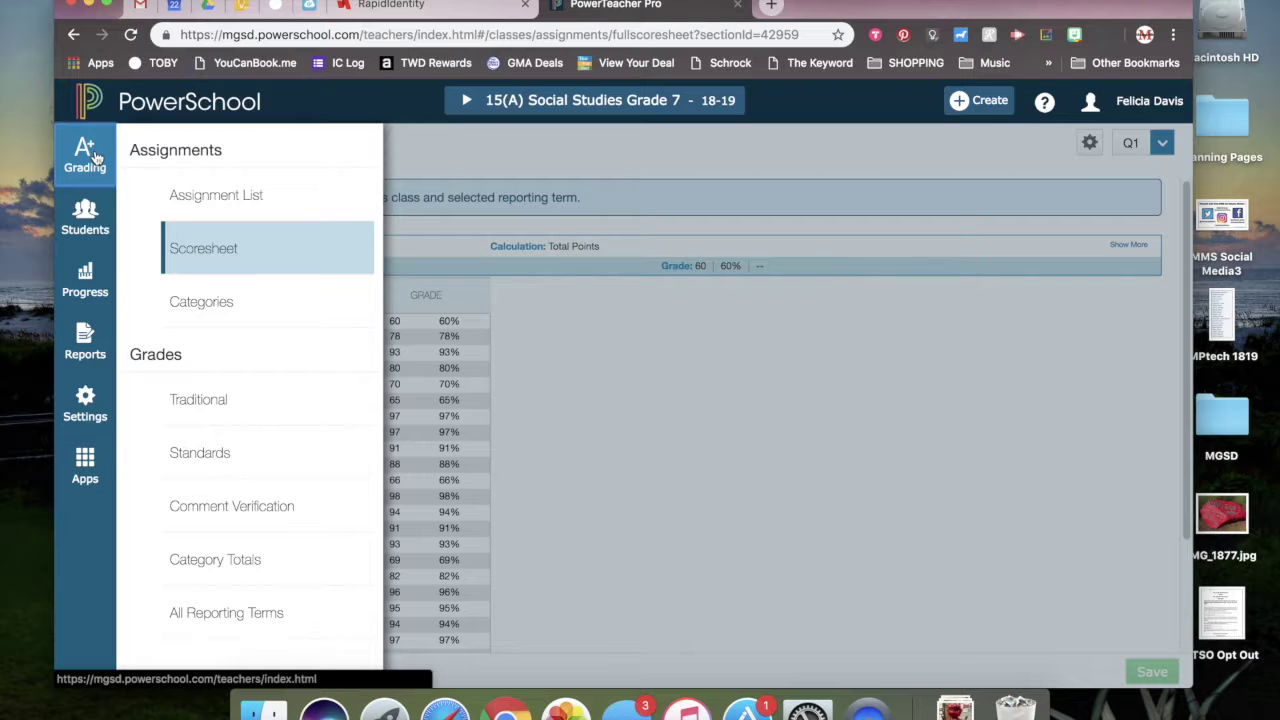
pyautogui.click(230, 508)
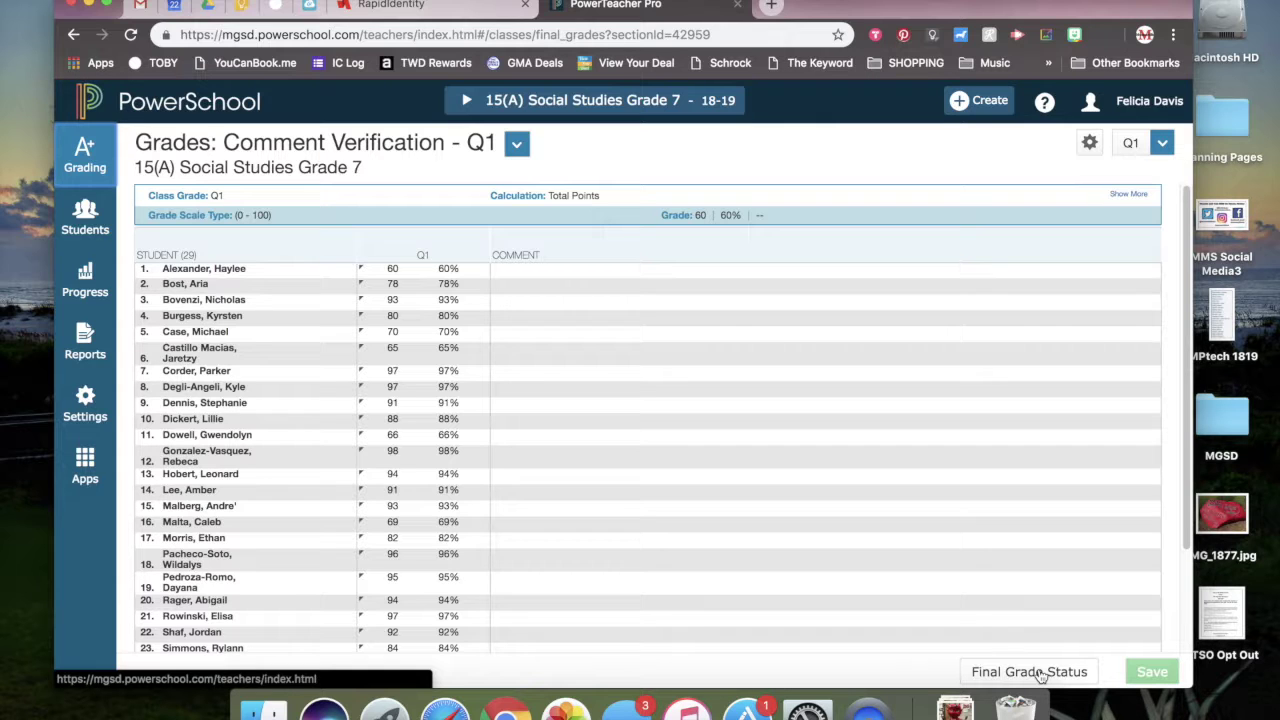
pyautogui.click(1040, 676)
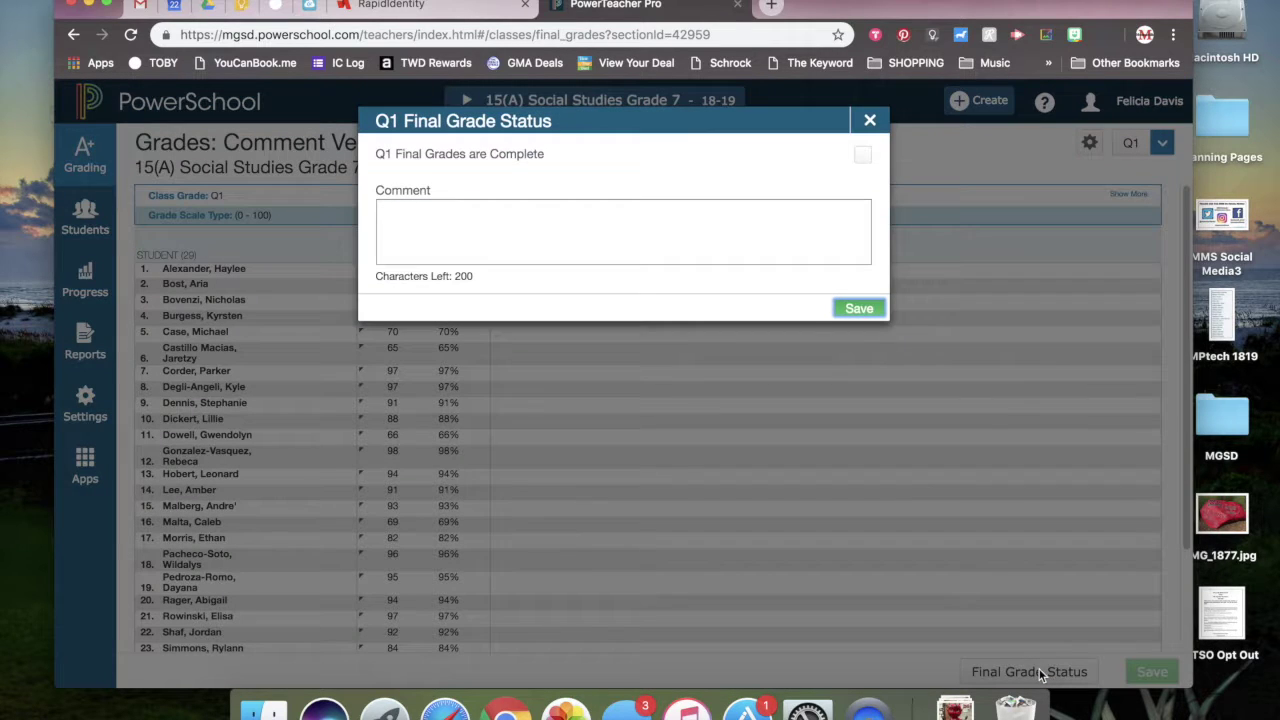
# - Mark Q1 final grades complete with comment 'Grades verified 10-22-18' plus the teacher's name, and save
pyautogui.click(863, 157)
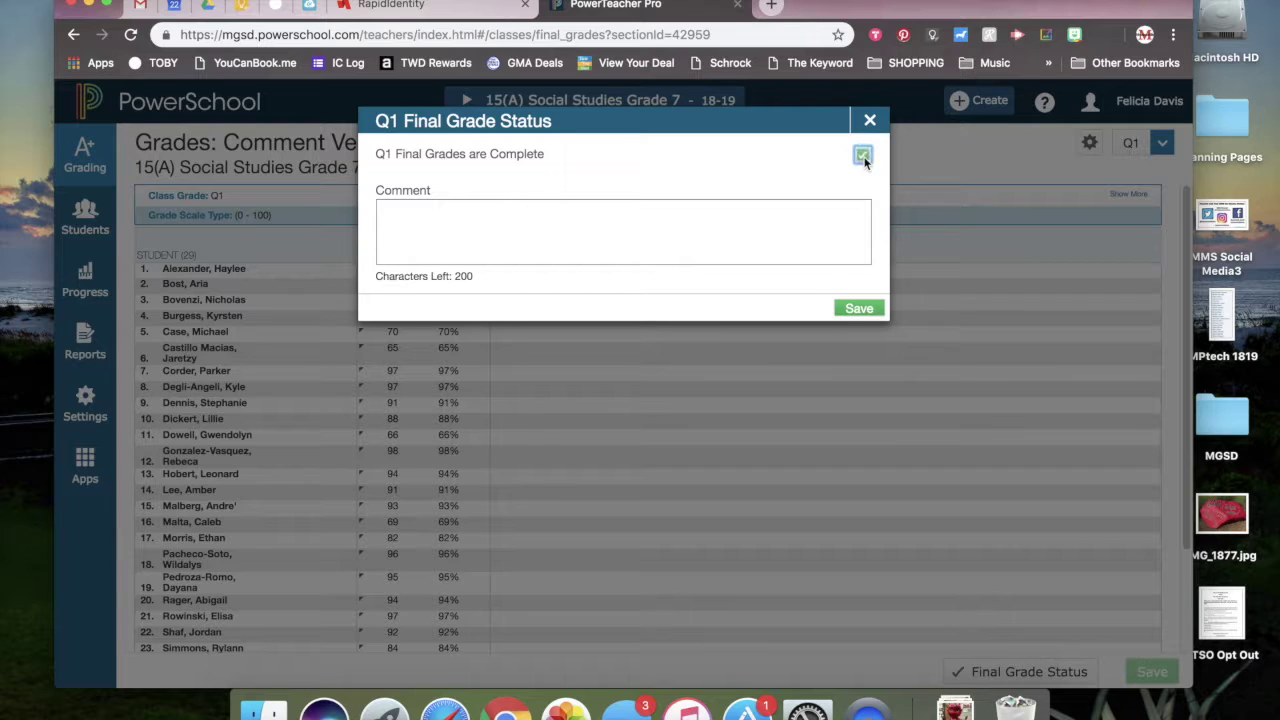
pyautogui.click(593, 226)
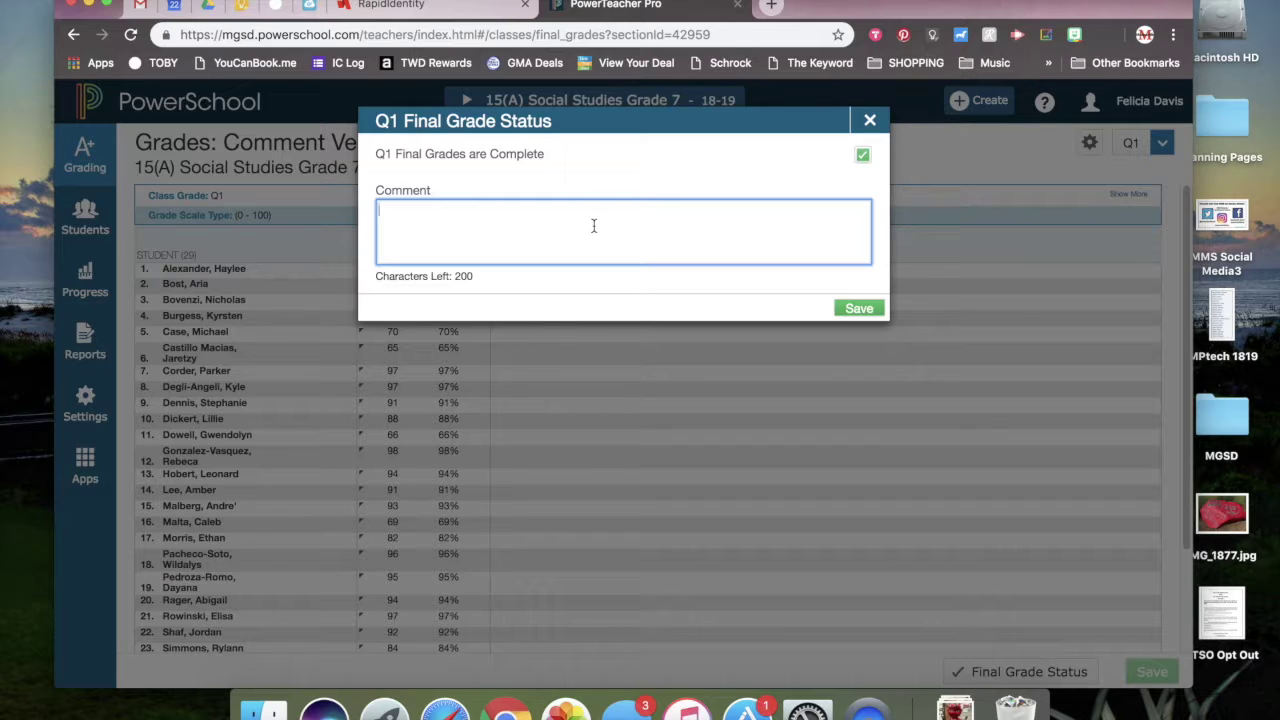
pyautogui.write('Grades verified 10-22-18')
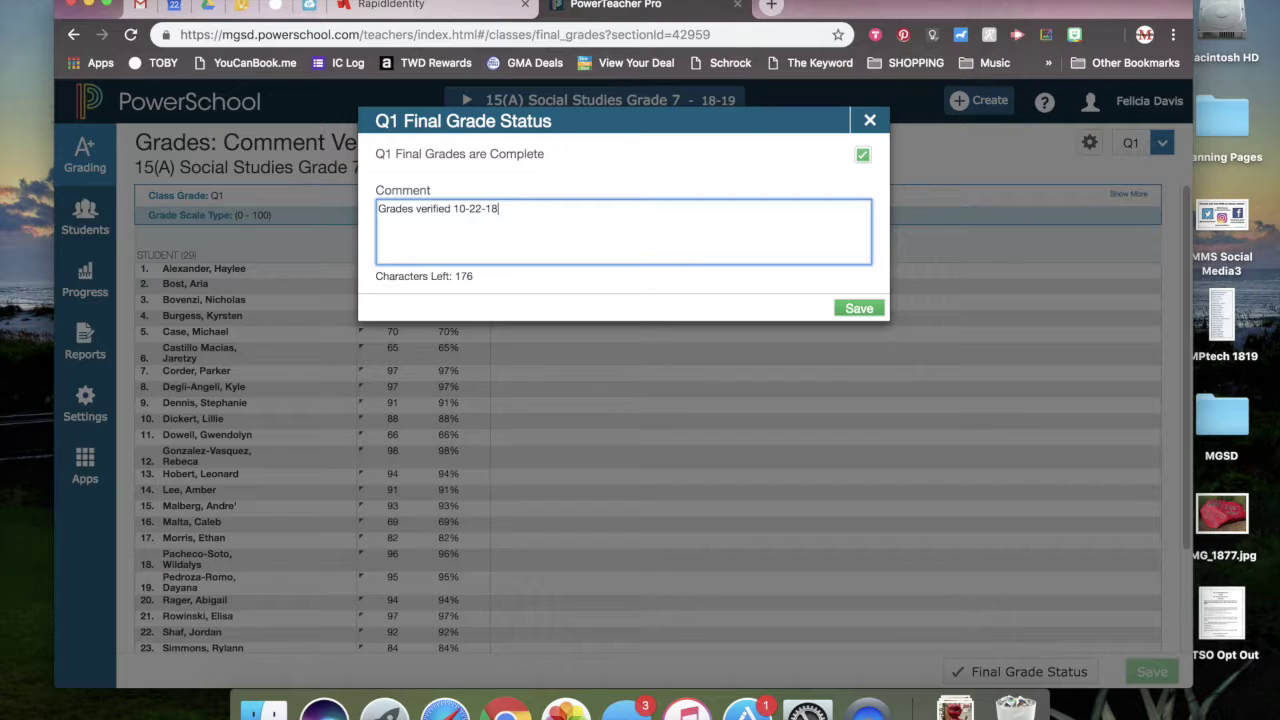
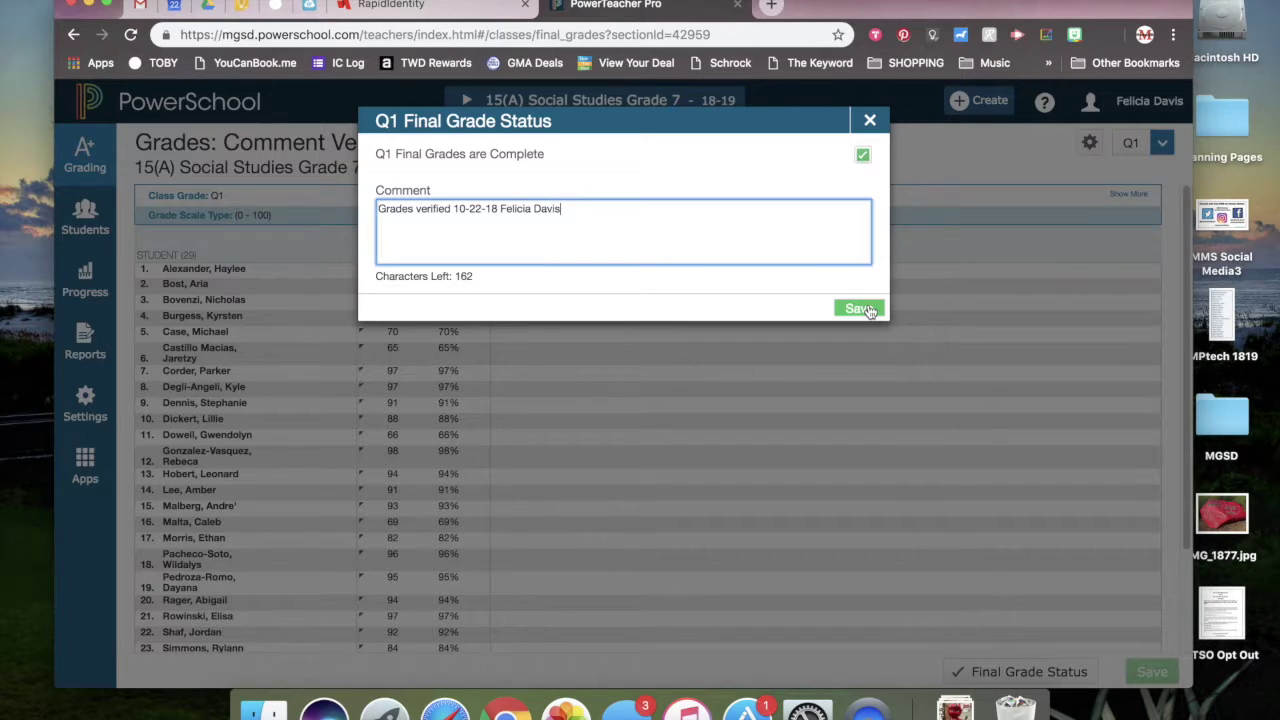
pyautogui.click(858, 309)
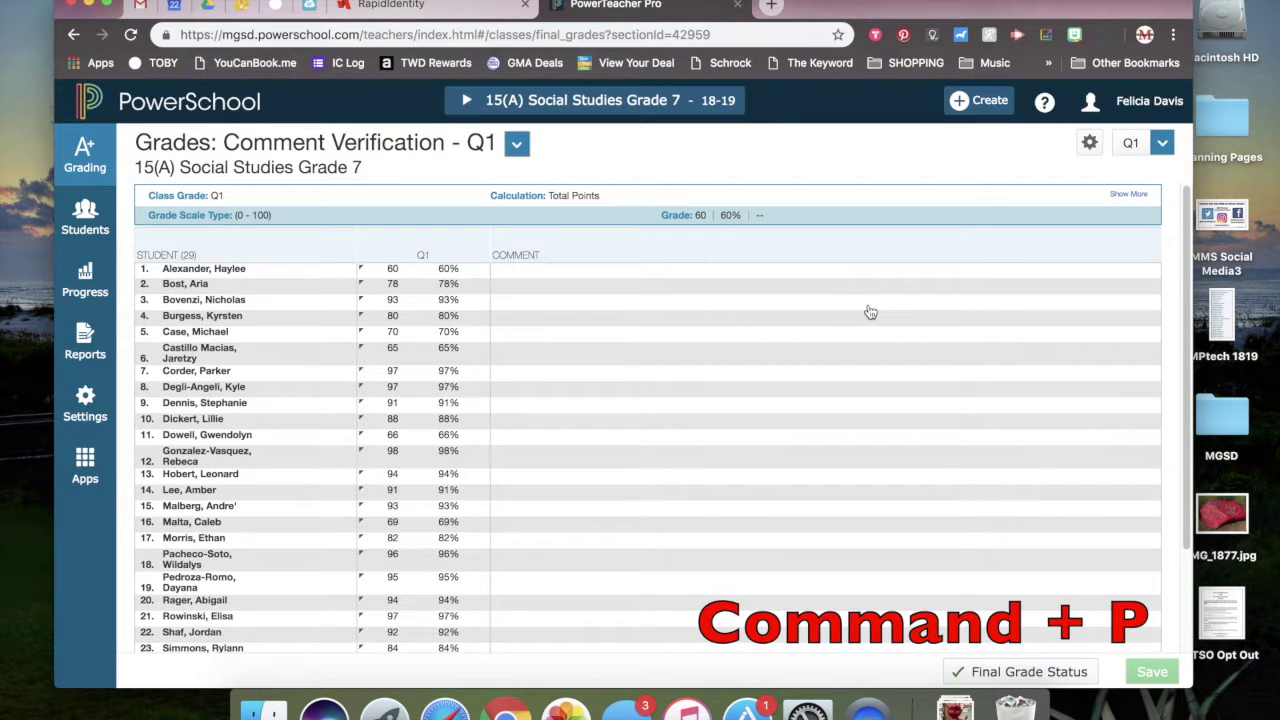
# - Print the 15(A) Q1 comment verification grades page
pyautogui.press('super+p')
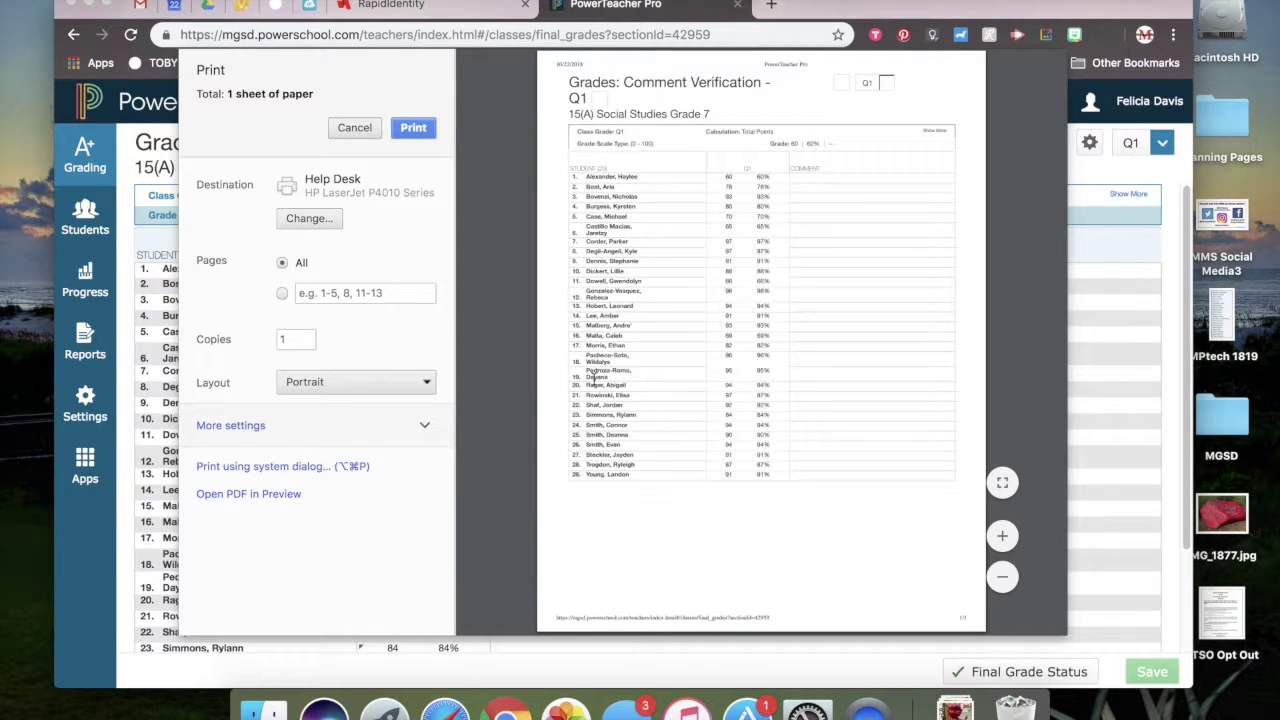
pyautogui.click(421, 132)
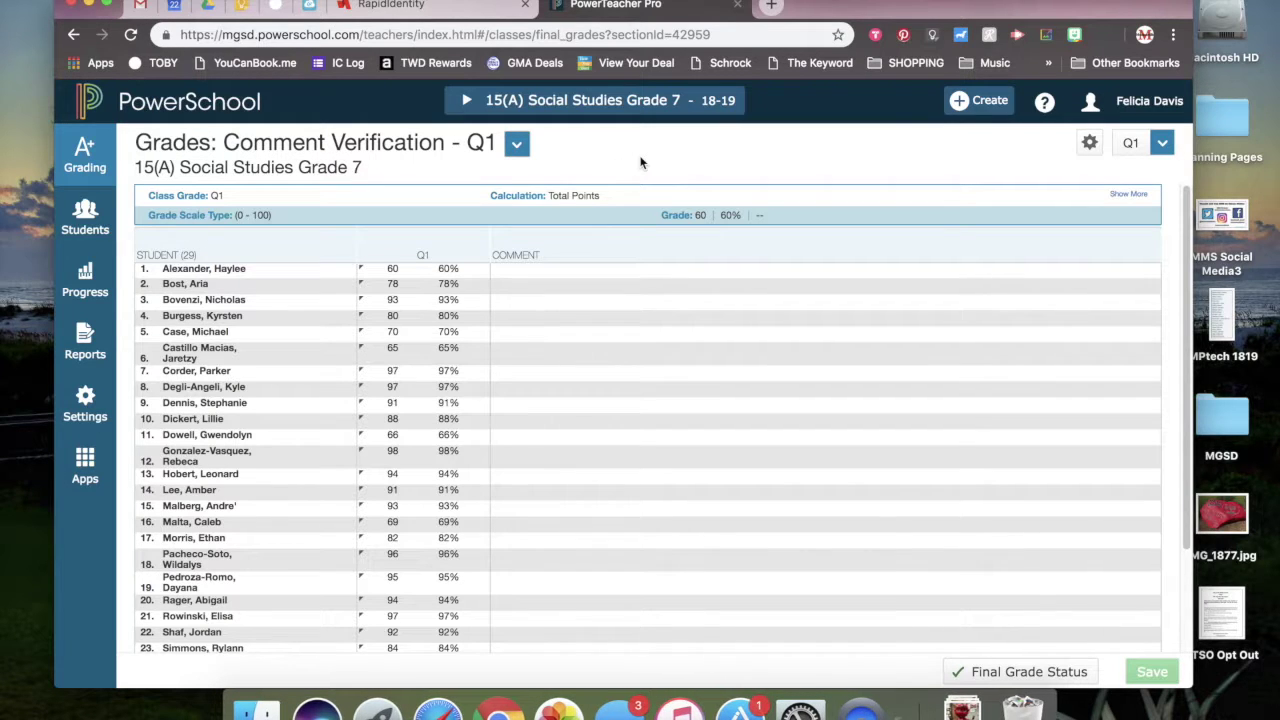
pyautogui.click(468, 102)
# - Switch to 14(A) Social Studies Grade 7 and bring up its Q1 final grade status
pyautogui.scroll(-2, 513, 541)
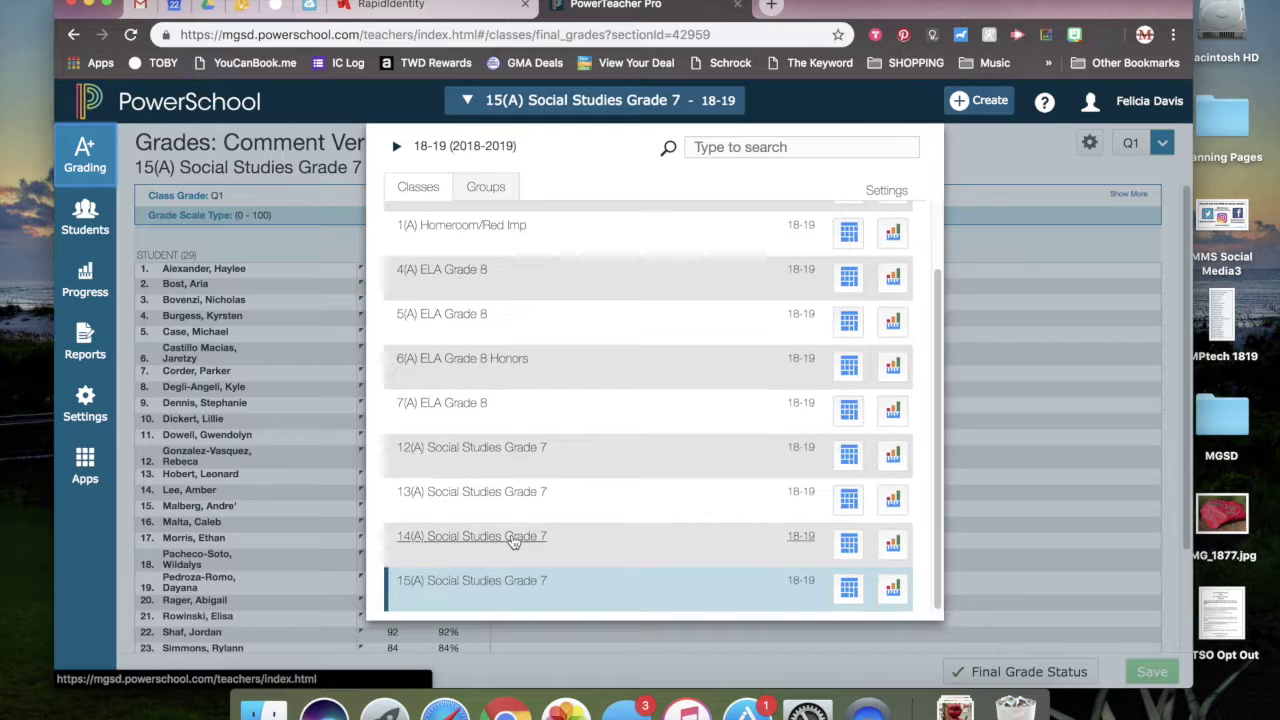
pyautogui.click(509, 534)
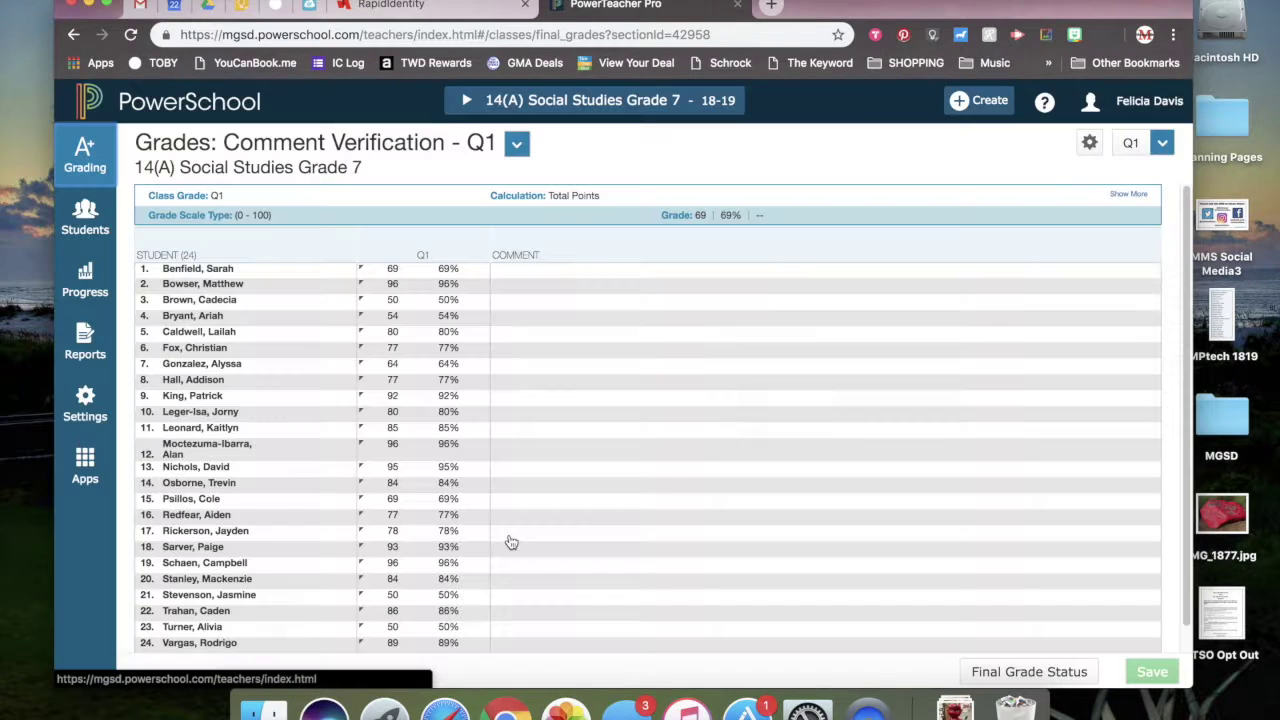
pyautogui.scroll(-1, 883, 518)
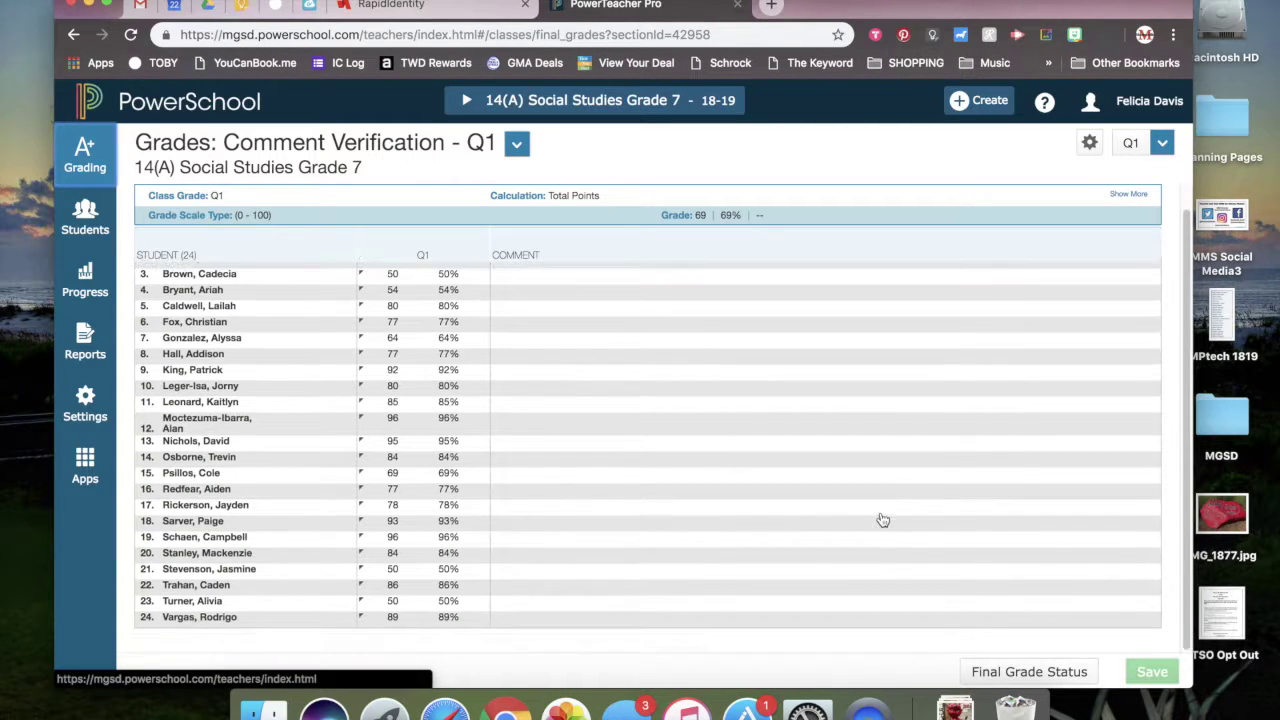
pyautogui.click(1005, 675)
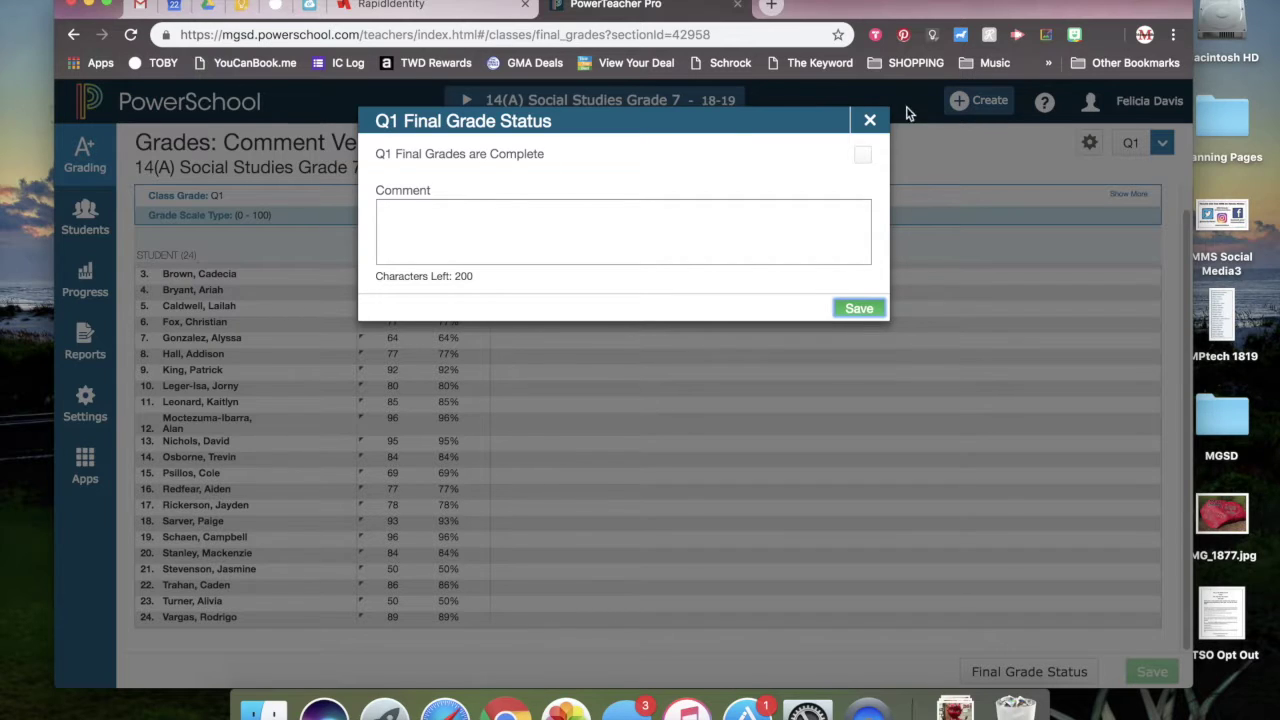
# - Save 14(A) Q1 grades as complete, commented 'Grades Verified 10-22-18' plus the teacher's name, then print
pyautogui.click(863, 156)
pyautogui.click(642, 220)
pyautogui.write('Grades Verifi')
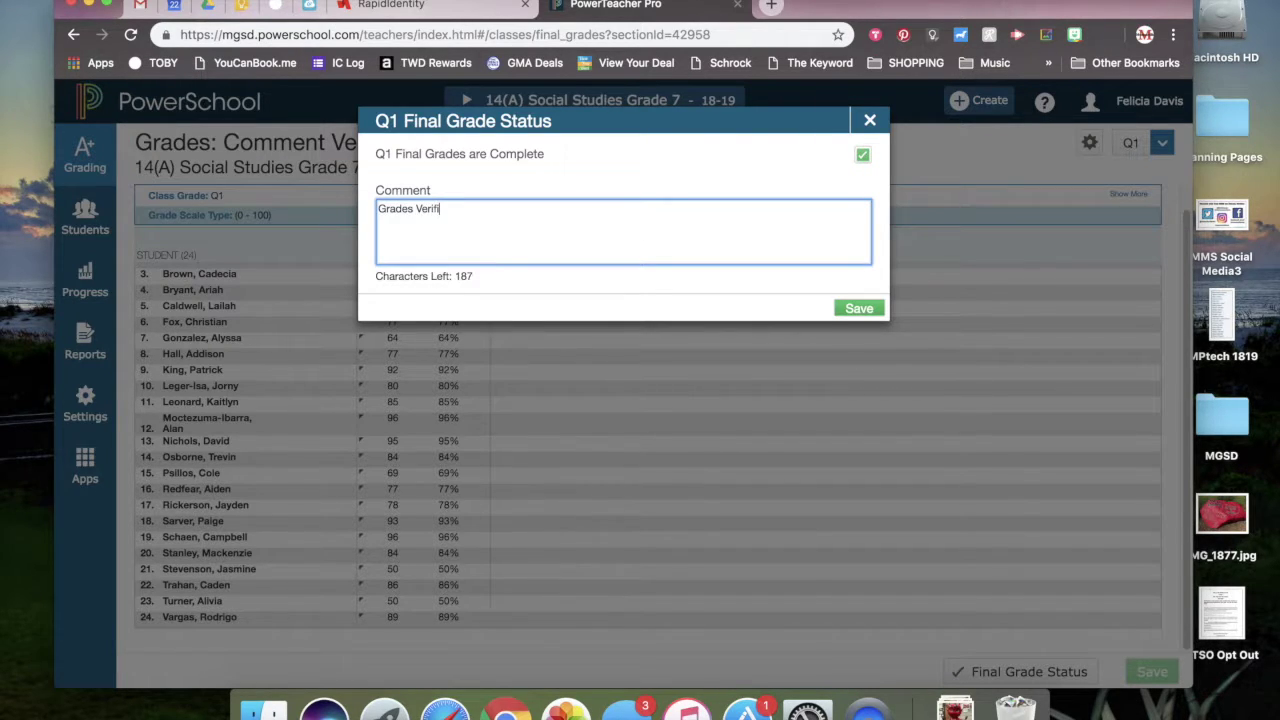
pyautogui.click(858, 308)
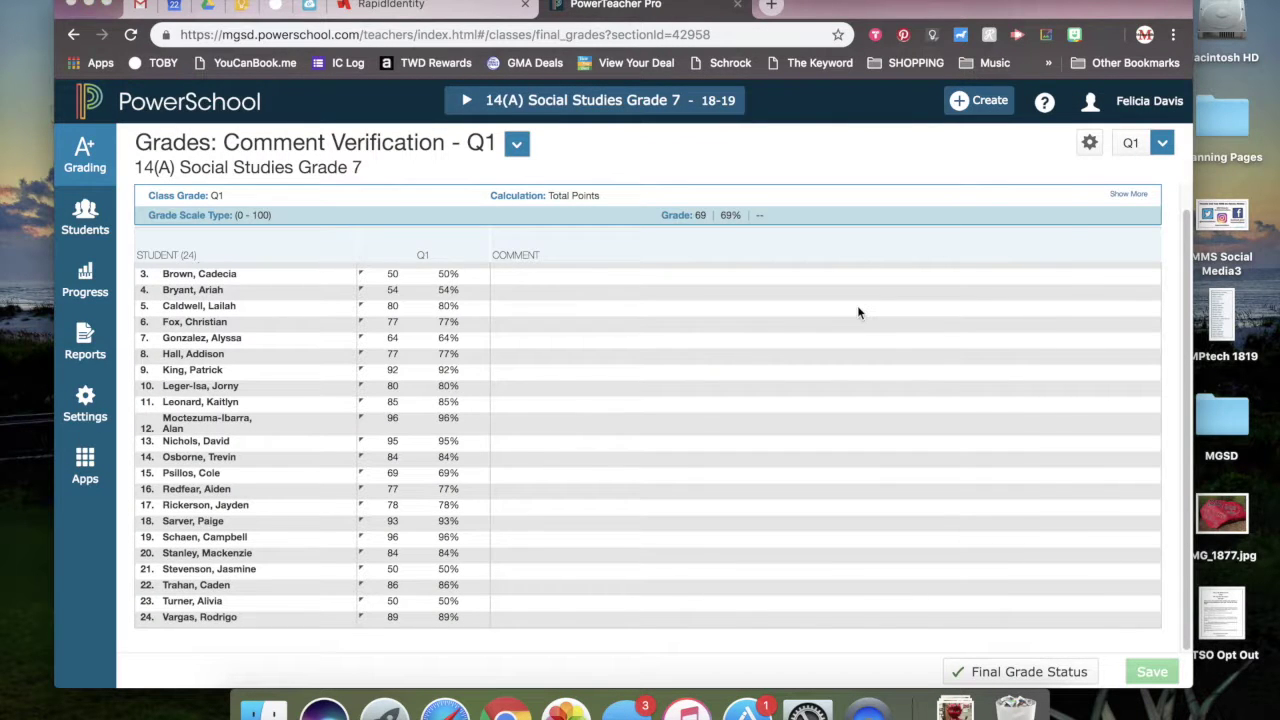
pyautogui.press('super+p')
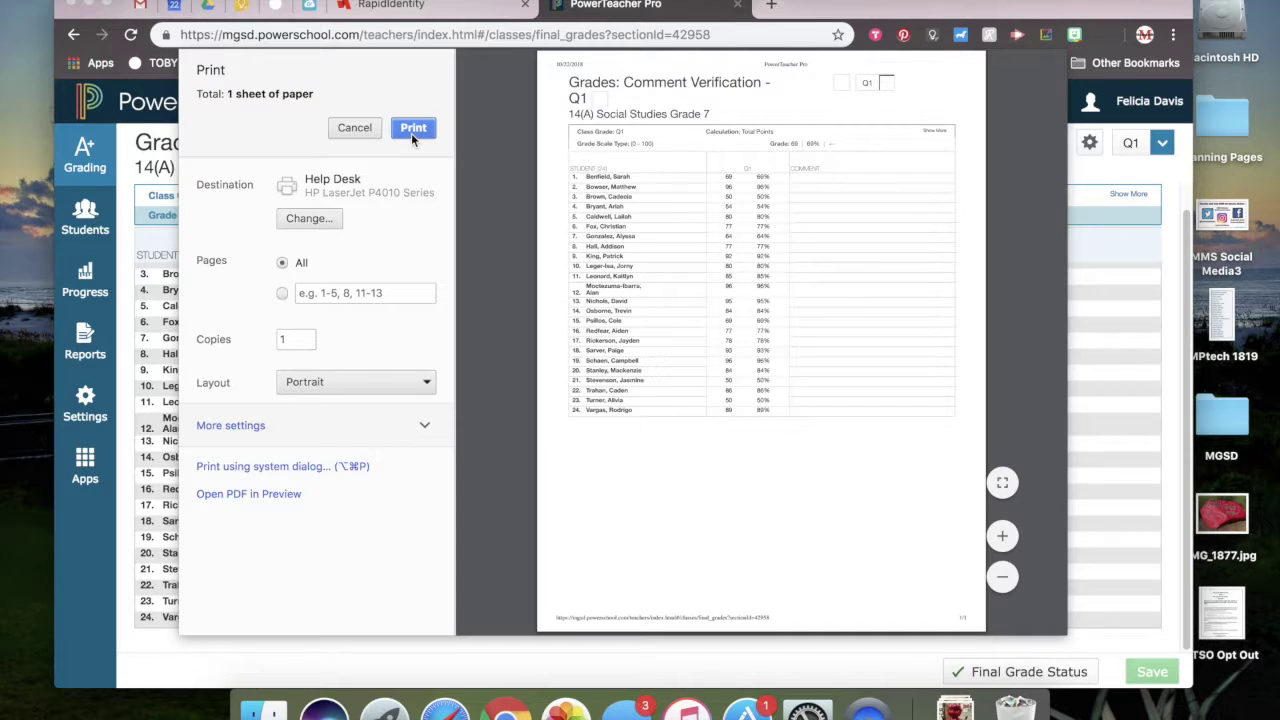
pyautogui.click(412, 128)
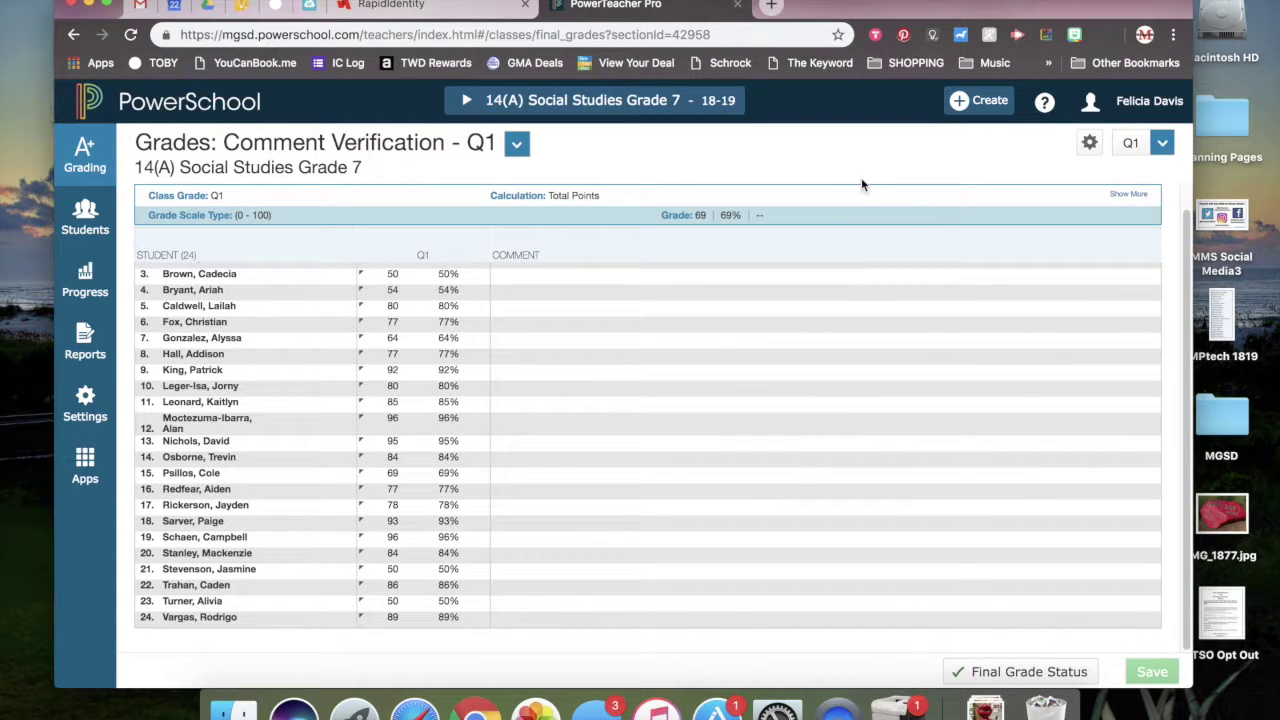